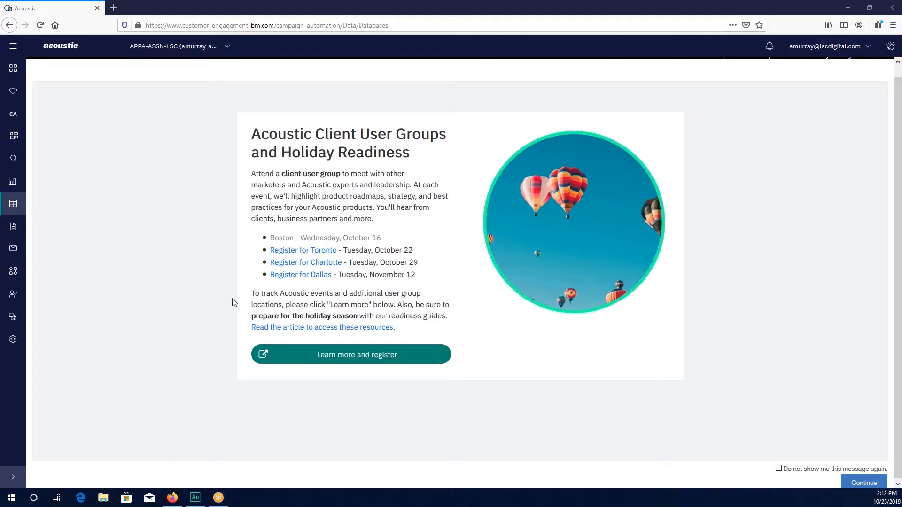
- Open the organization settings under administration and expand the CRM and Scoring Settings section
click(11, 339)
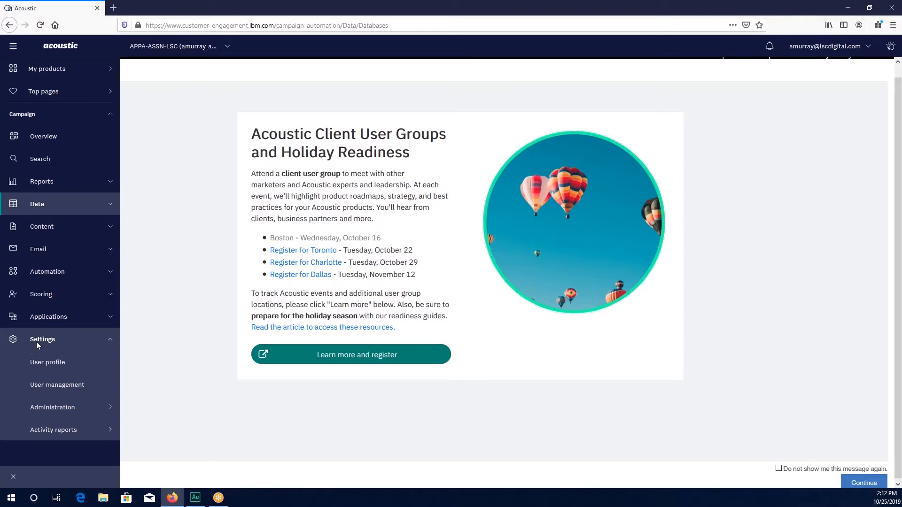
click(56, 385)
click(57, 408)
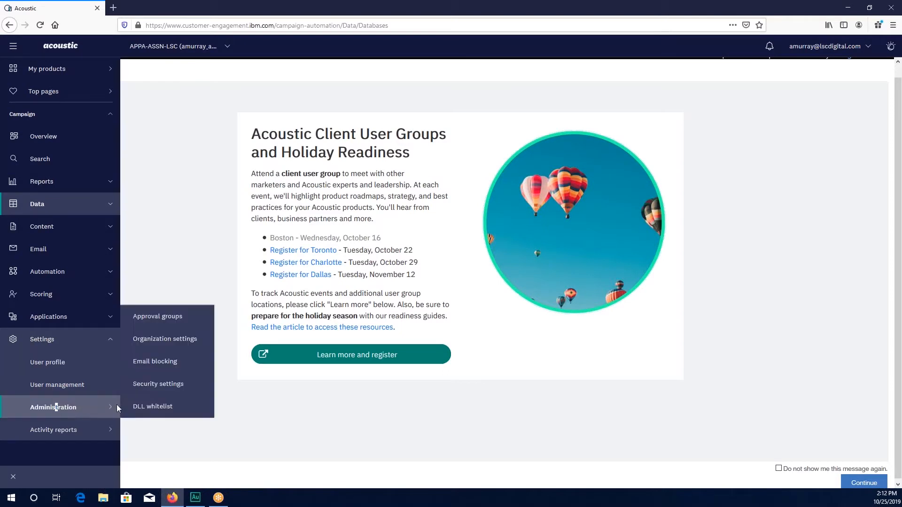
click(152, 342)
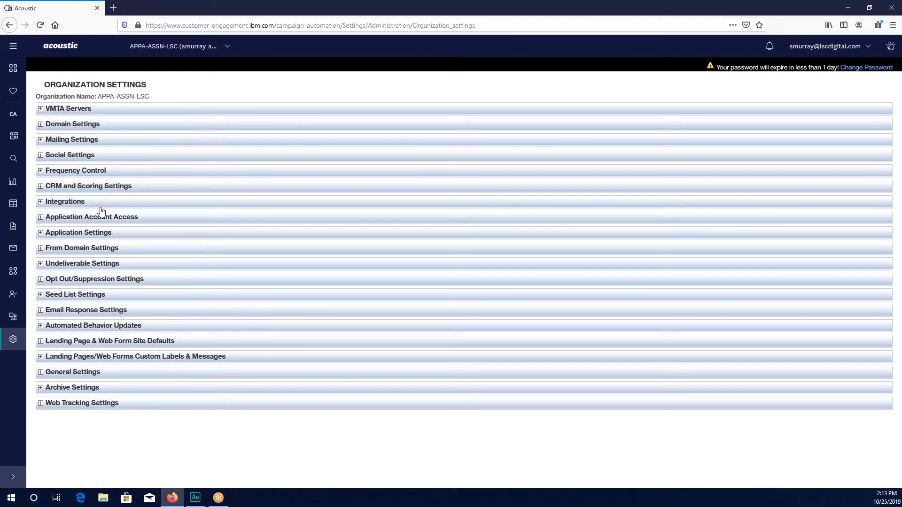
click(41, 187)
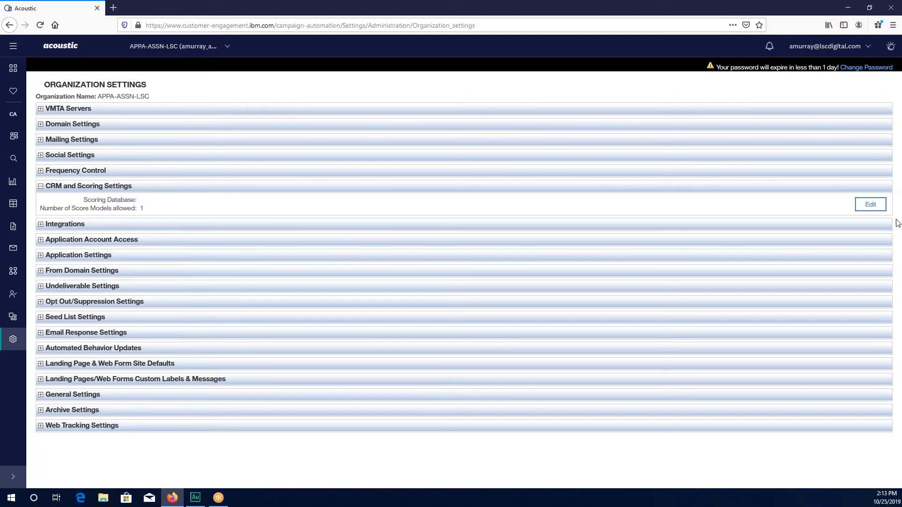
- Assign the shared Scoring Database as the organization's scoring database and save the CRM and scoring settings
click(872, 209)
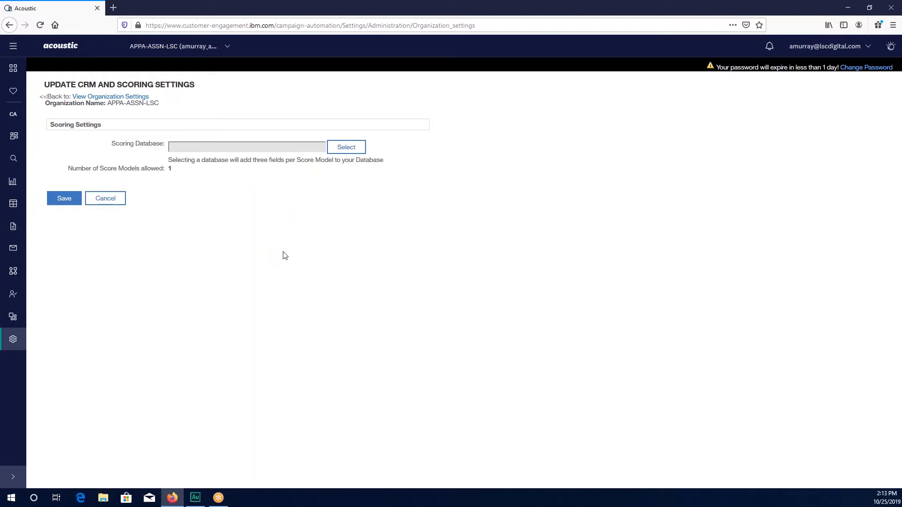
click(344, 150)
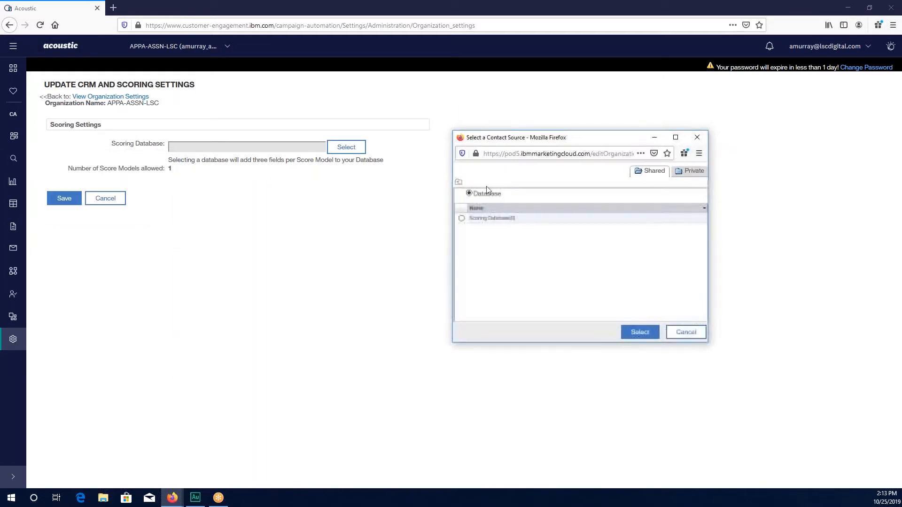
click(462, 219)
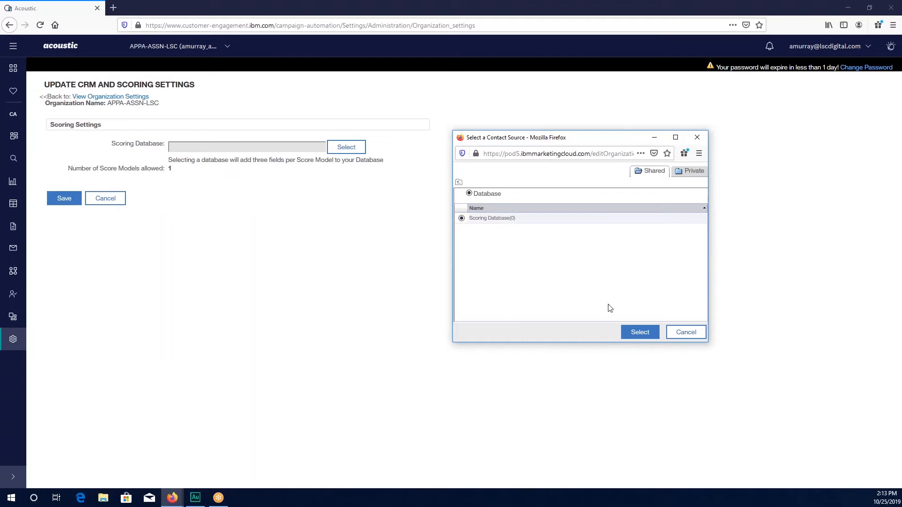
click(639, 333)
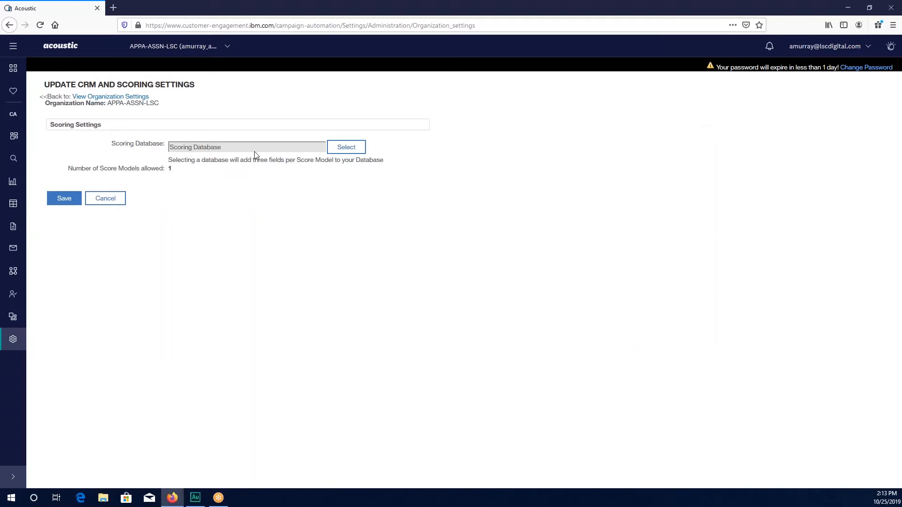
click(59, 200)
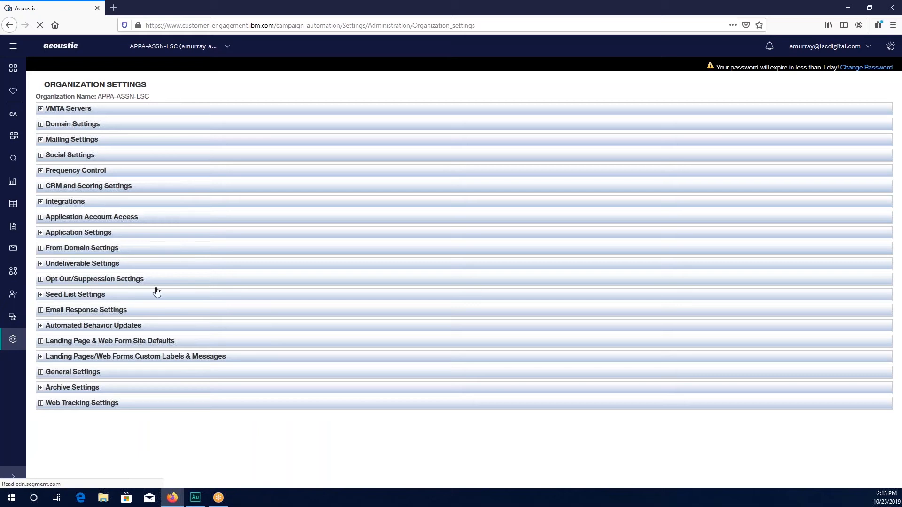
- Go to the Scoring models page
click(14, 296)
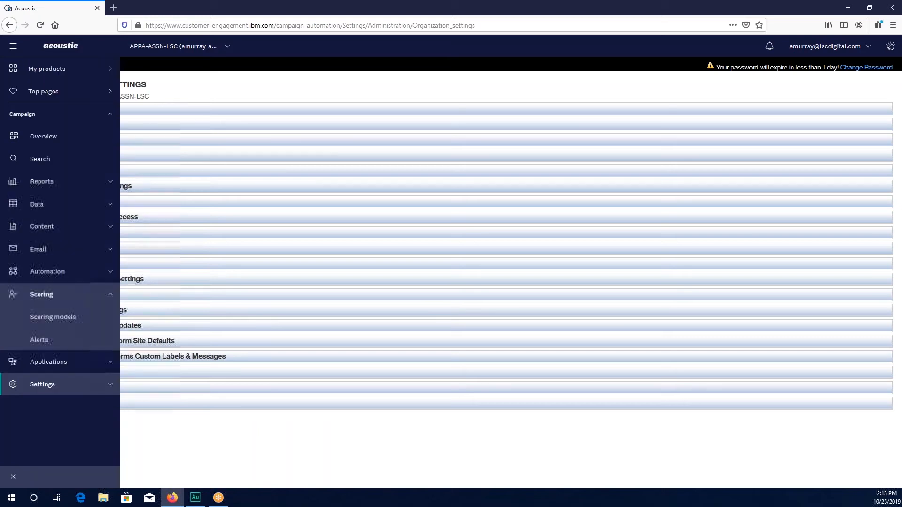
click(52, 318)
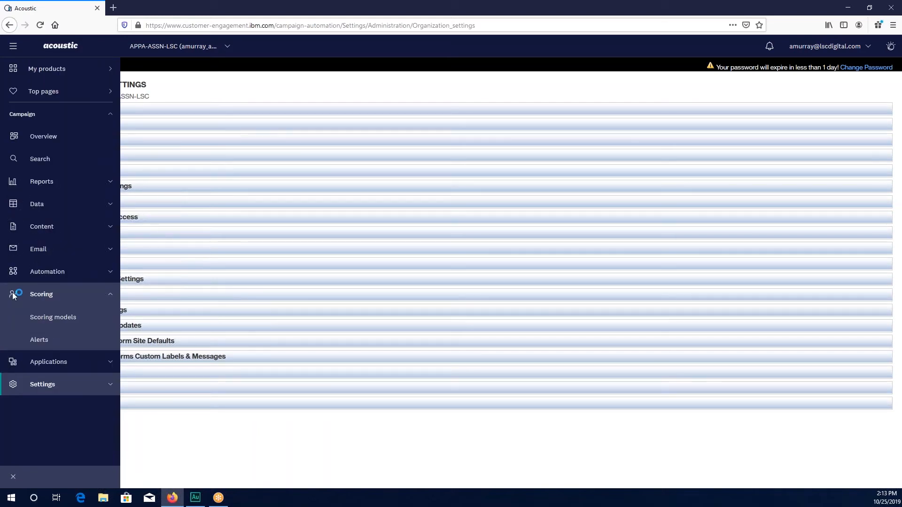
click(61, 319)
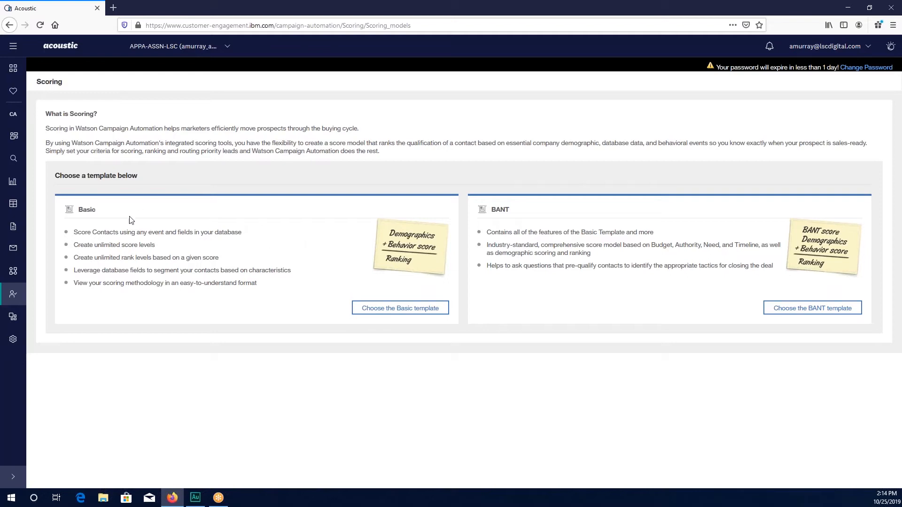
- Create a scoring model from the Basic template, named "Email Scoring" with the description "Email Behavior"
click(371, 313)
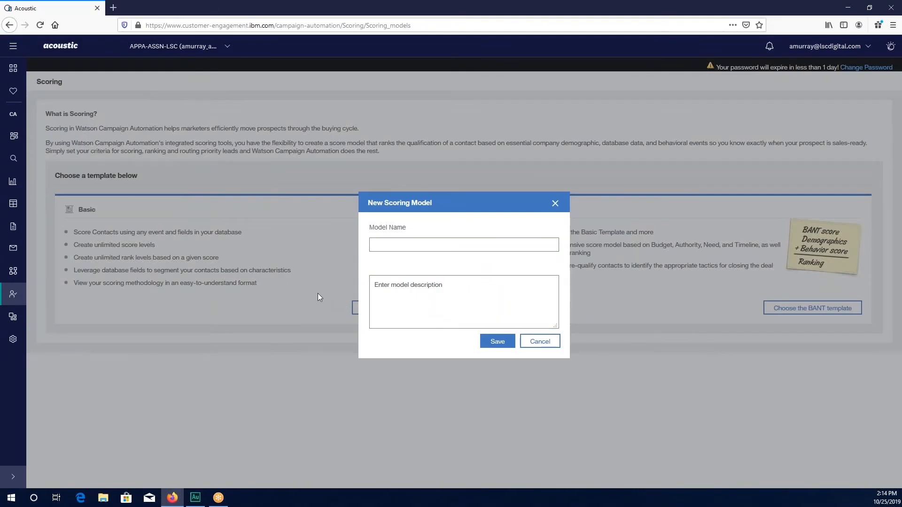
click(399, 242)
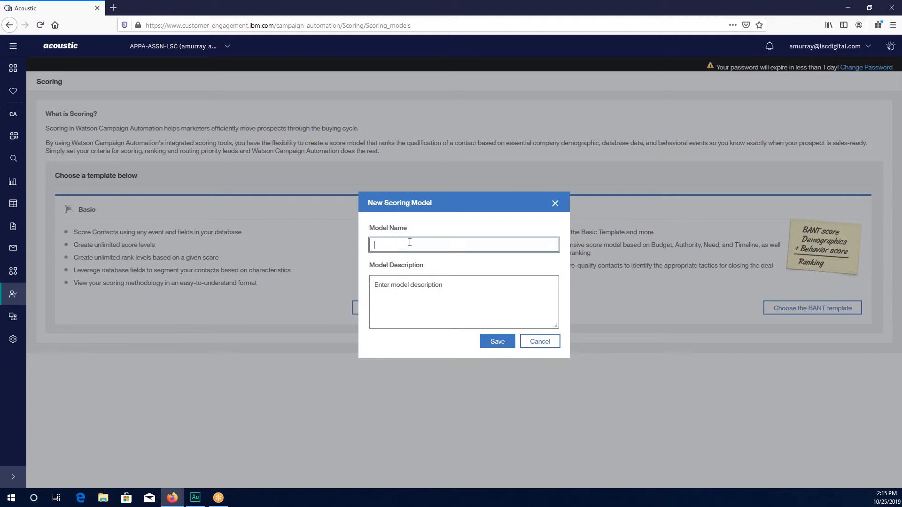
text(Email Scoring)
click(409, 293)
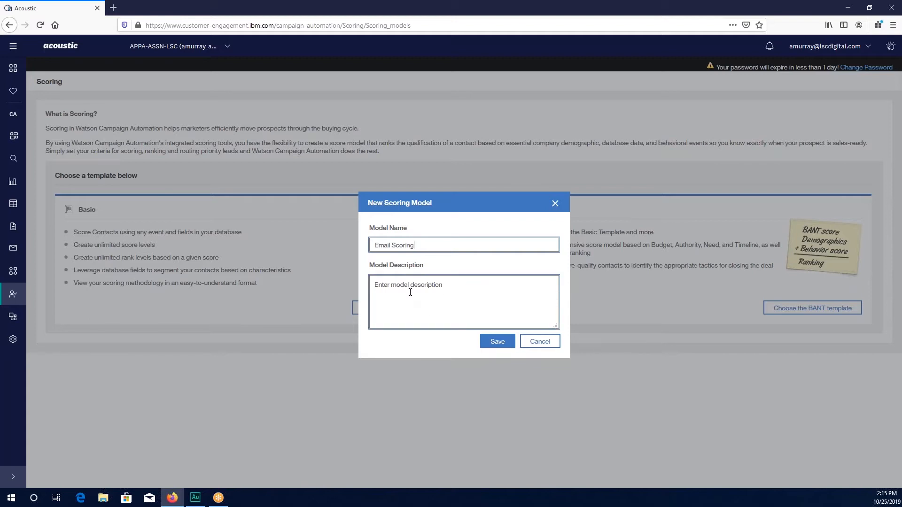
click(412, 287)
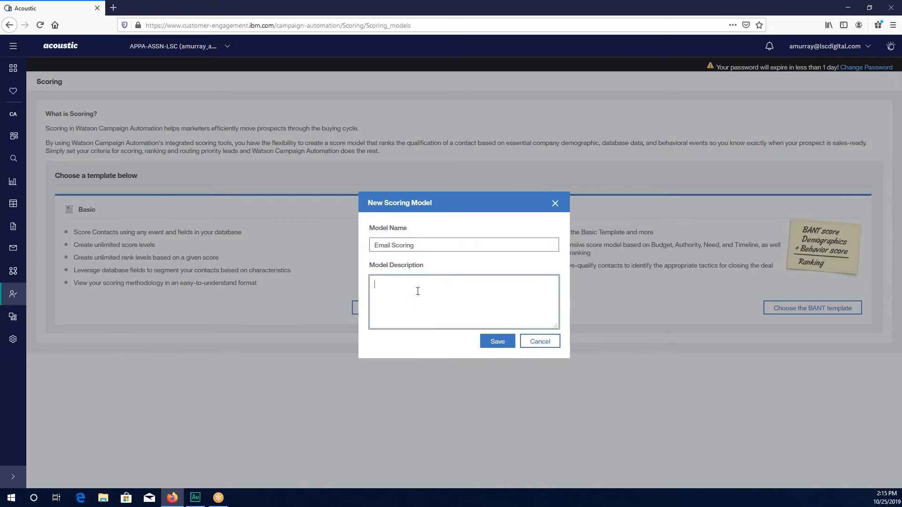
text(Email Behavior)
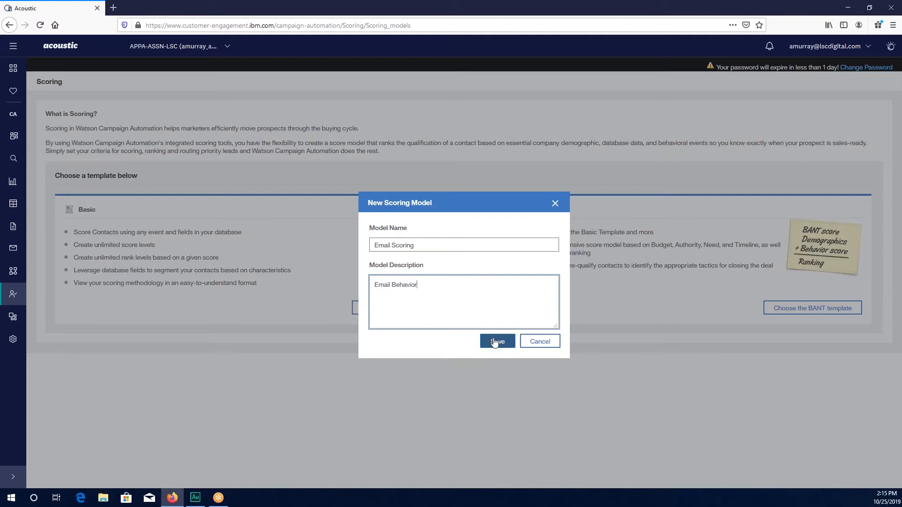
click(497, 340)
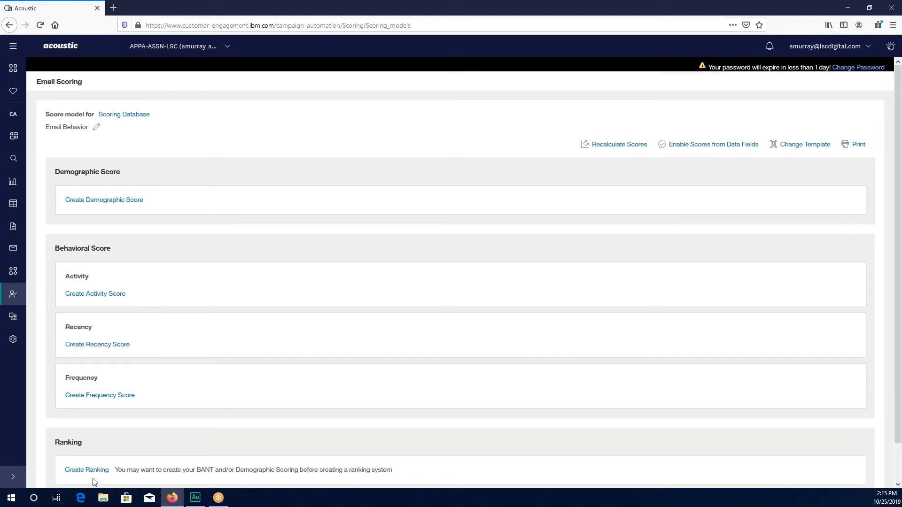
- Start a demographic score in the Email Scoring model based on the Date of Birth database field
scroll(93, 431, down, 2)
scroll(91, 422, up, 2)
click(128, 201)
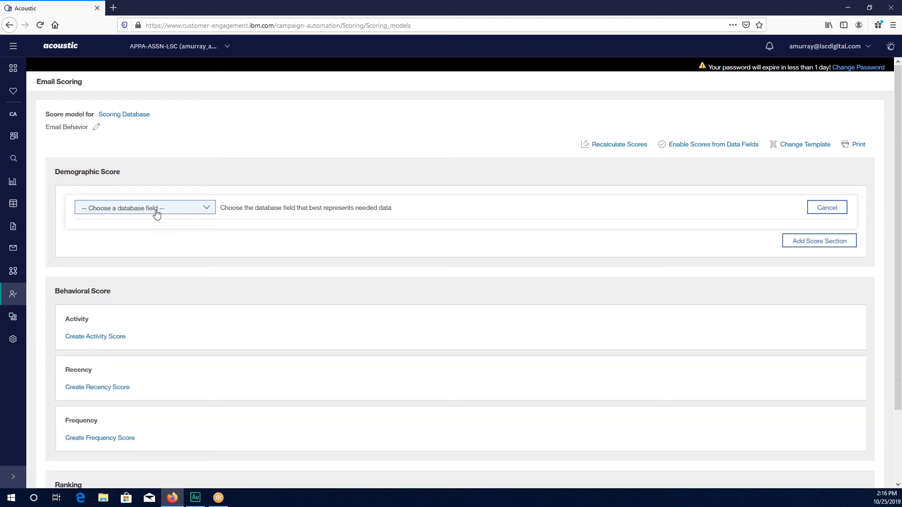
click(209, 210)
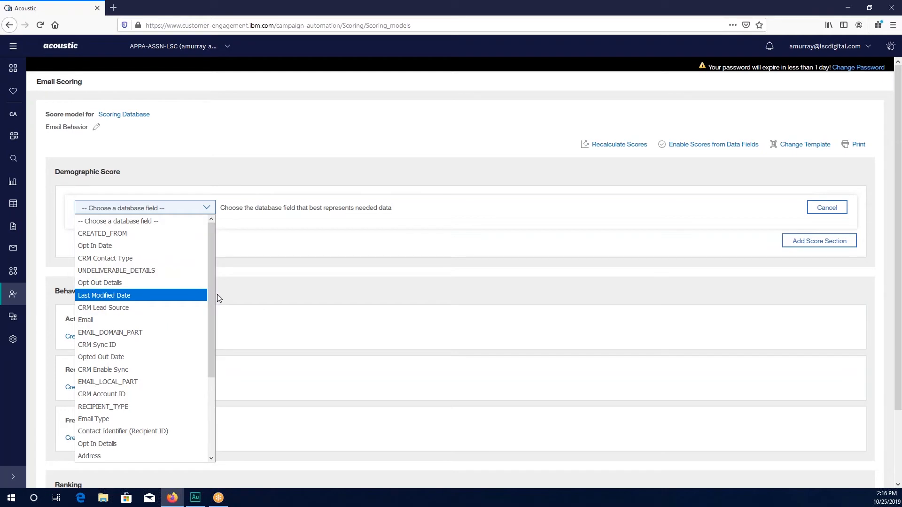
scroll(209, 314, down, 3)
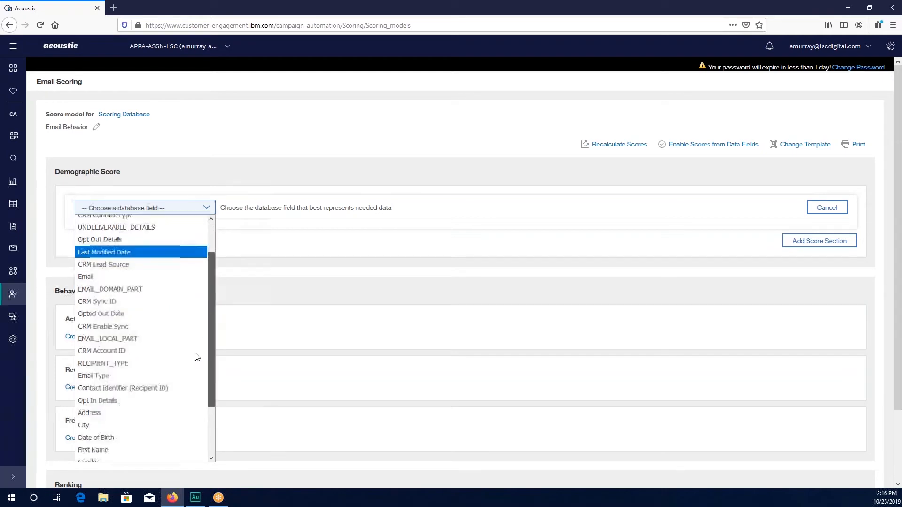
click(131, 385)
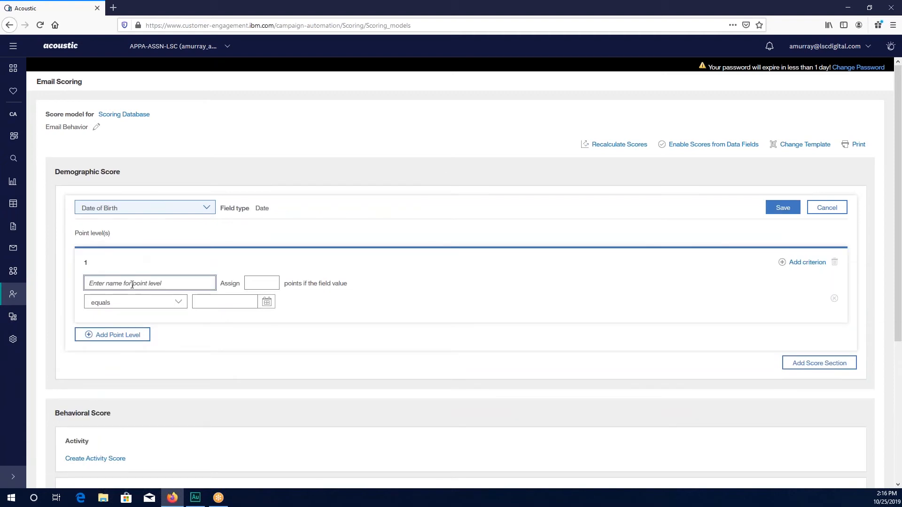
- Define a point level named "birthday" that assigns 1 point if Date of Birth is not blank, and save the demographic score
click(126, 284)
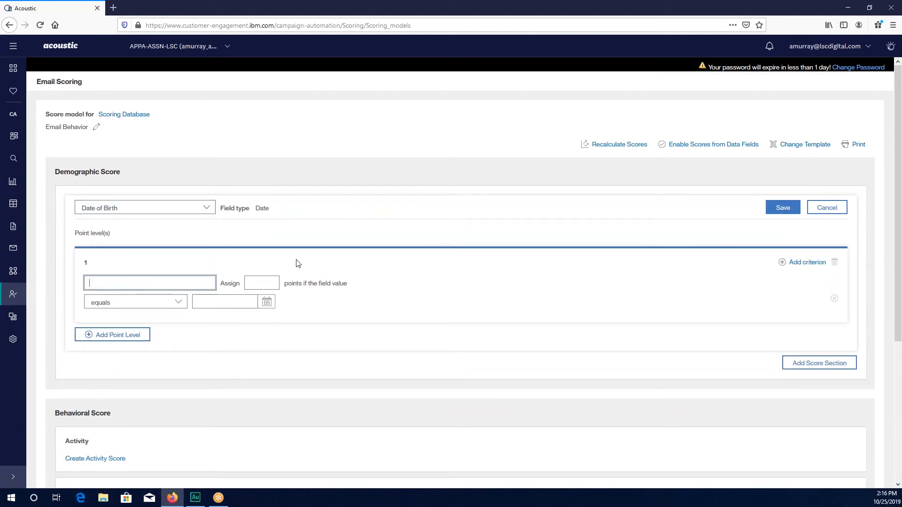
text(birthday)
click(260, 283)
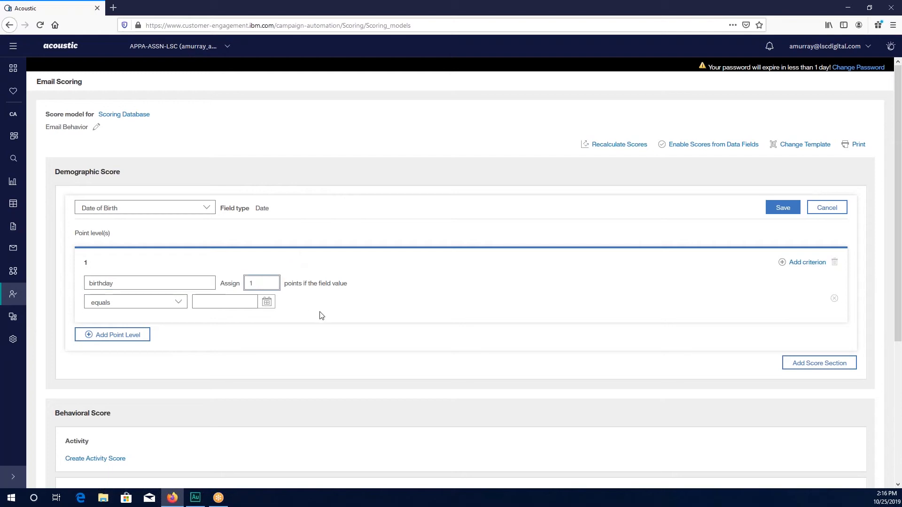
click(178, 305)
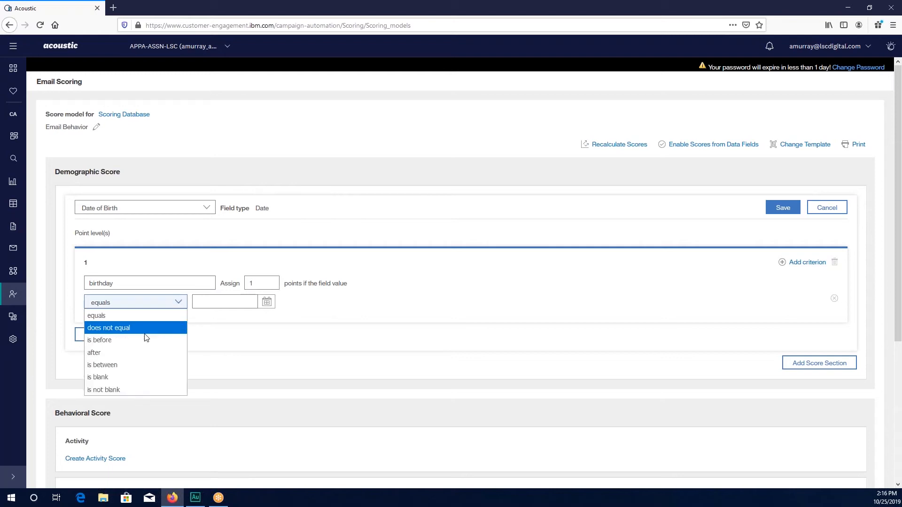
click(97, 391)
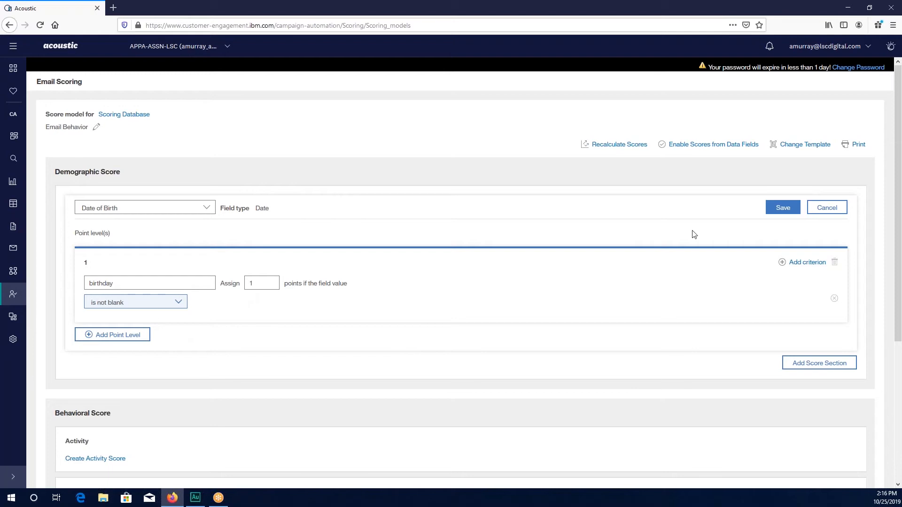
click(785, 210)
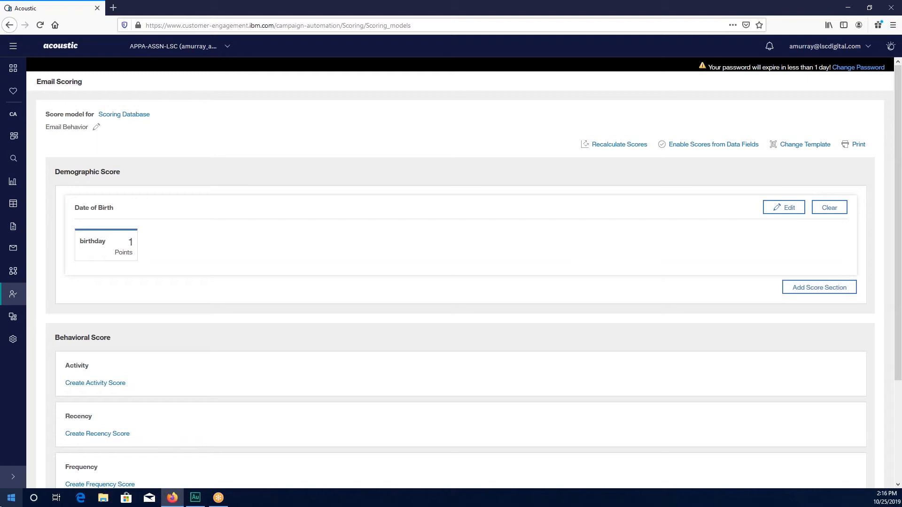
- Start an activity score under Behavioral Score and name it "Opened and Clicked Email"
scroll(161, 304, down, 2)
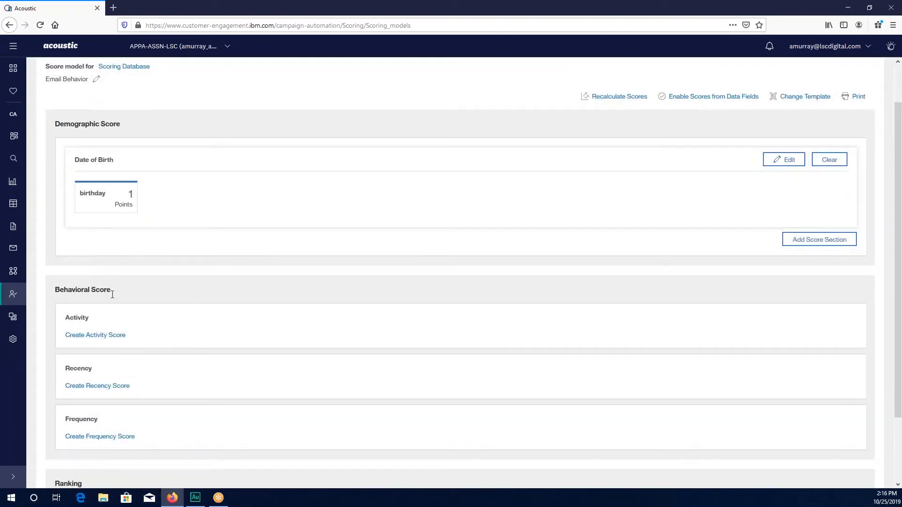
scroll(114, 294, down, 2)
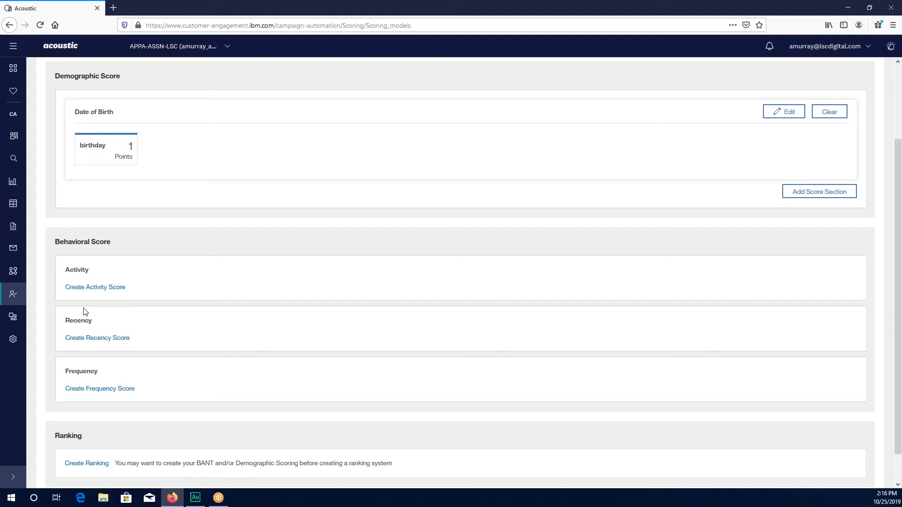
click(101, 291)
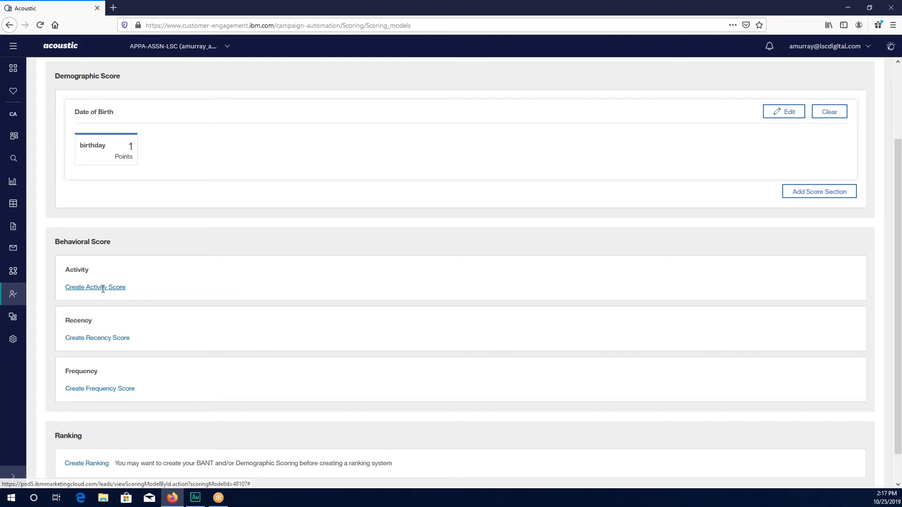
click(106, 297)
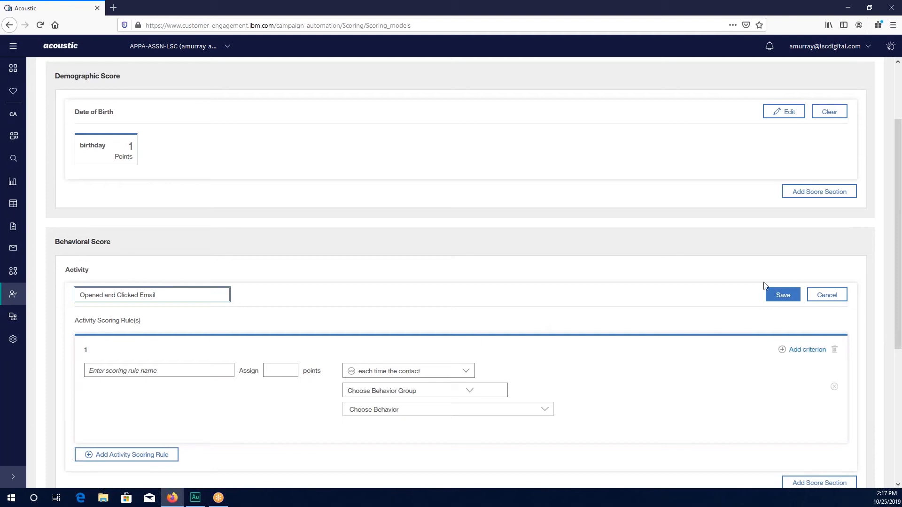
- Define the first activity rule as "Opened Email", assigning 5 points each time the contact performs the Email Behavior "Opened Email"
click(154, 372)
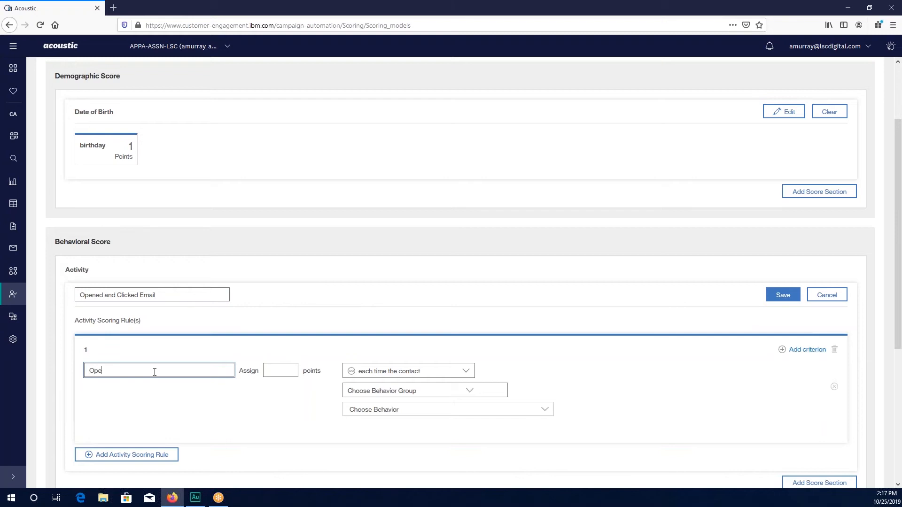
text(Opened Email)
click(292, 372)
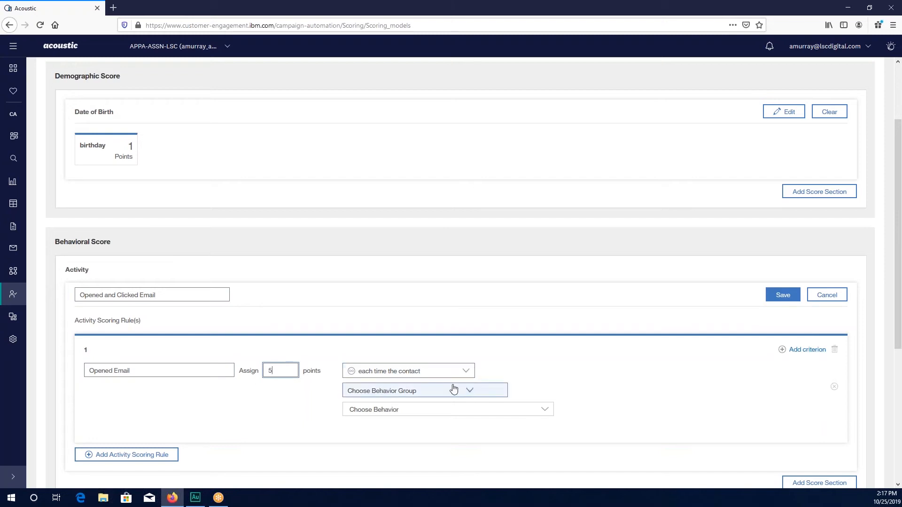
click(470, 391)
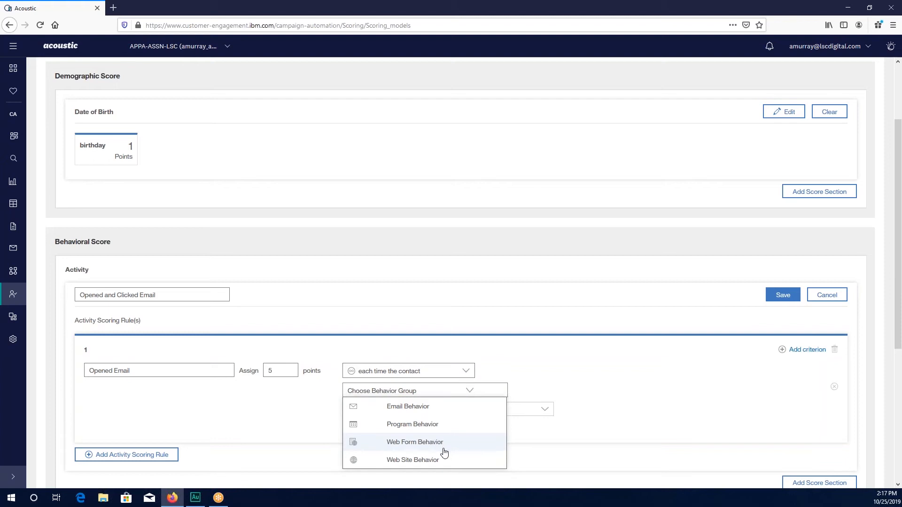
click(417, 407)
click(544, 413)
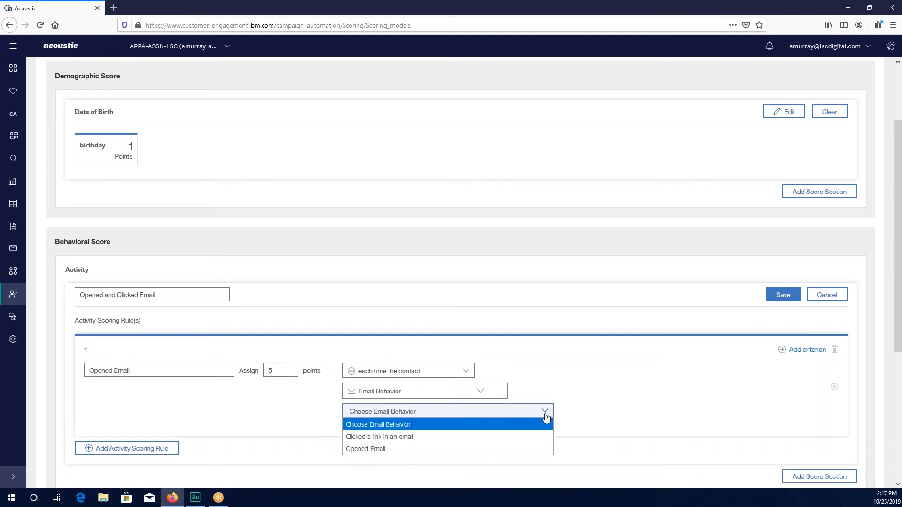
click(386, 452)
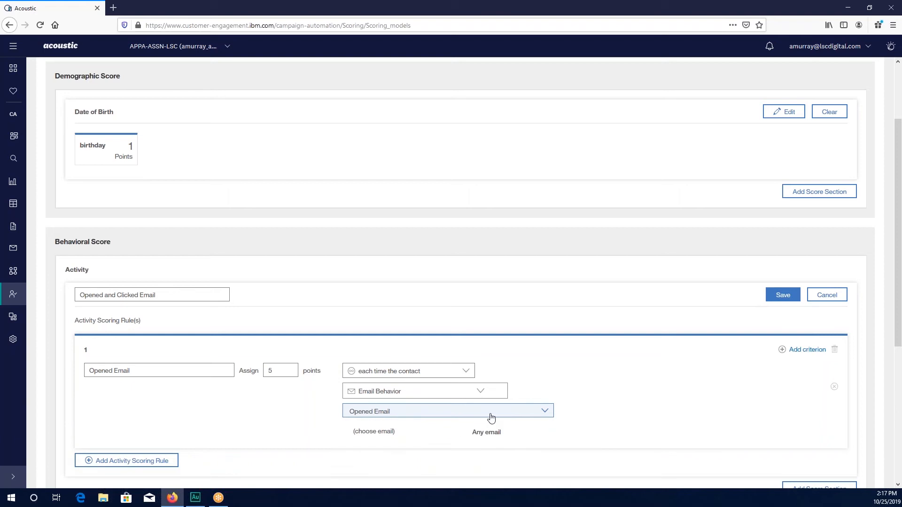
- View the available mailing templates without choosing one, and apply the "Opened Email" rule to any email
scroll(455, 417, down, 1)
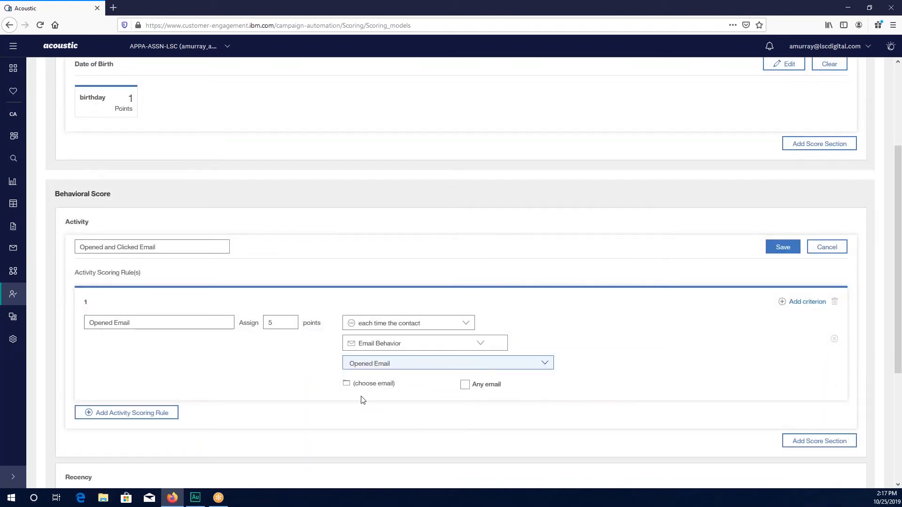
click(368, 383)
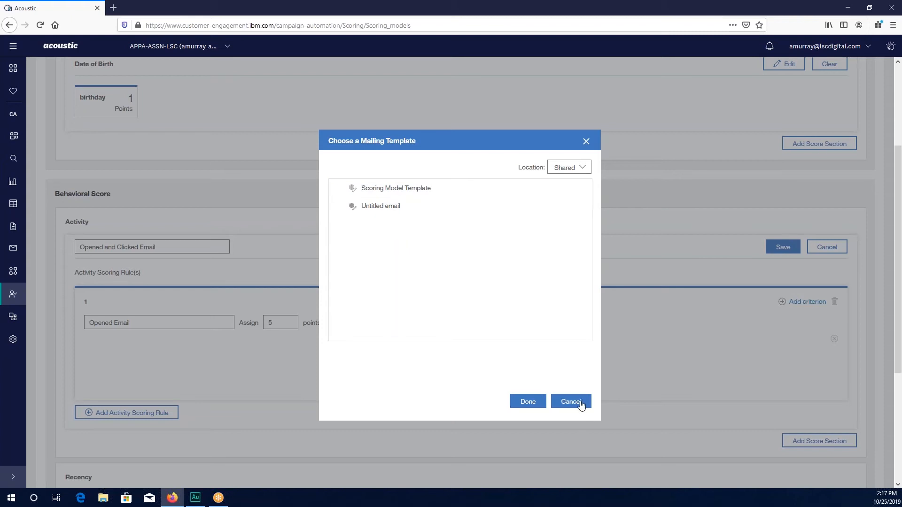
click(567, 407)
click(465, 386)
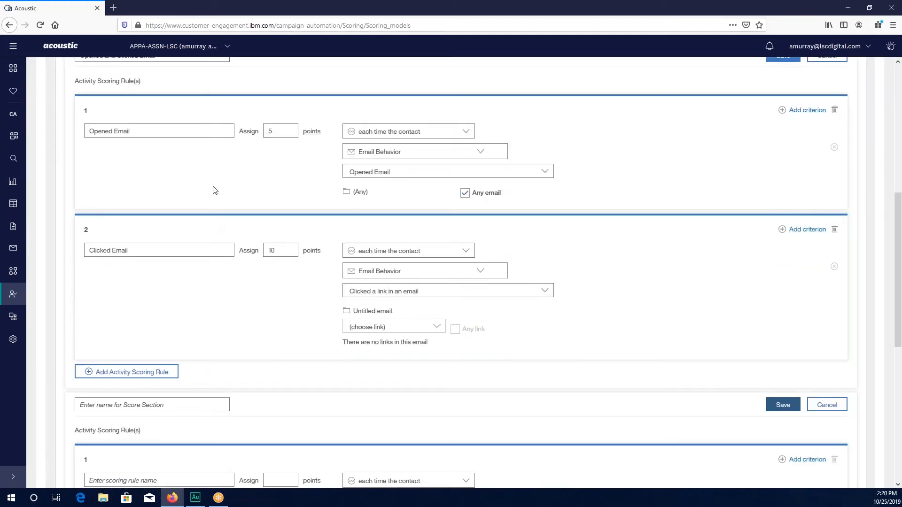
- Cancel the blank, unnamed score section below the "Opened and Clicked Email" activity score
scroll(212, 188, up, 2)
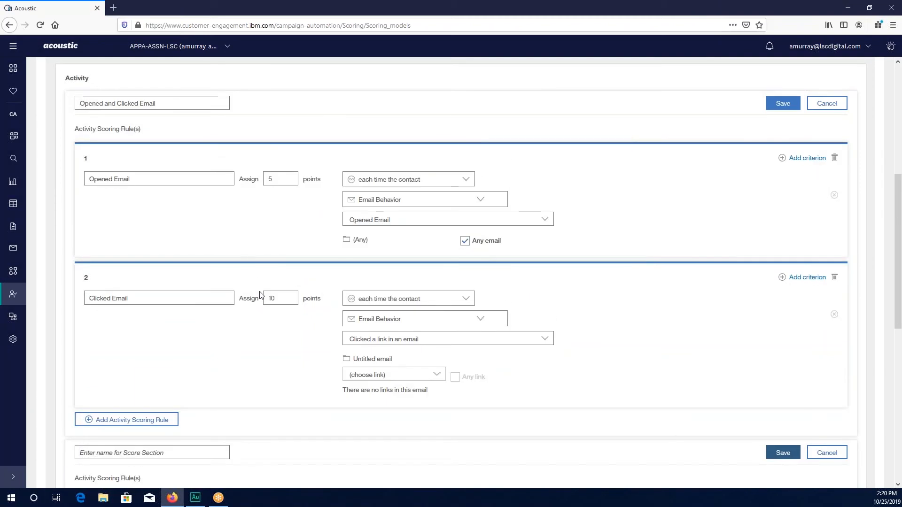
scroll(239, 297, down, 2)
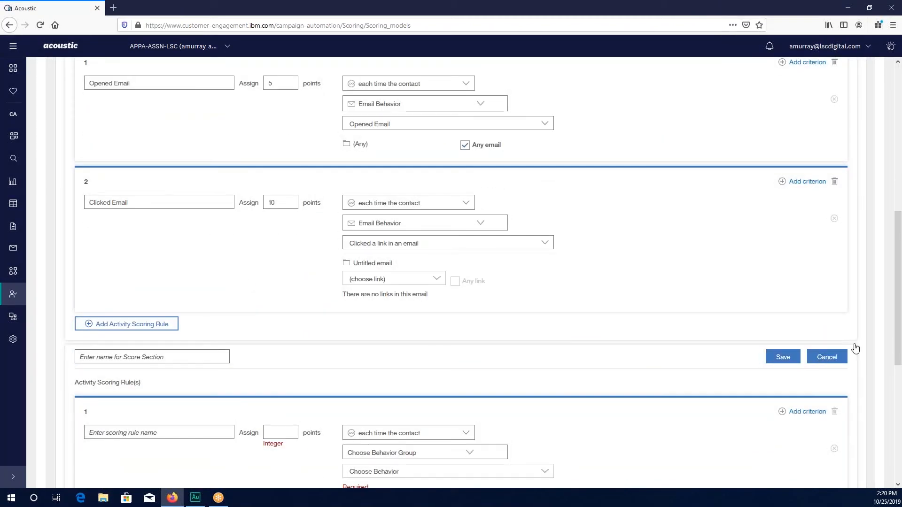
click(824, 358)
- Start blank recency and frequency scores under Behavioral Score and examine their rule, day and point settings
drag(898, 328, 899, 381)
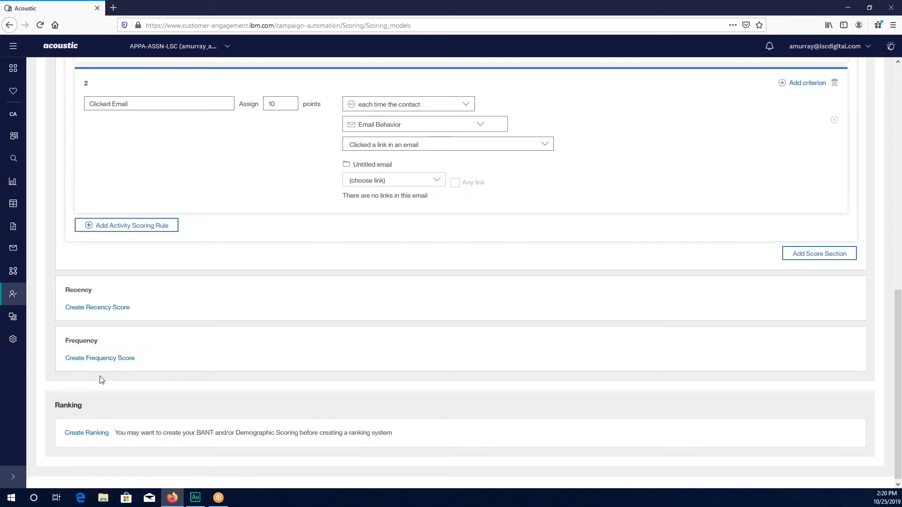
click(111, 308)
scroll(211, 406, down, 3)
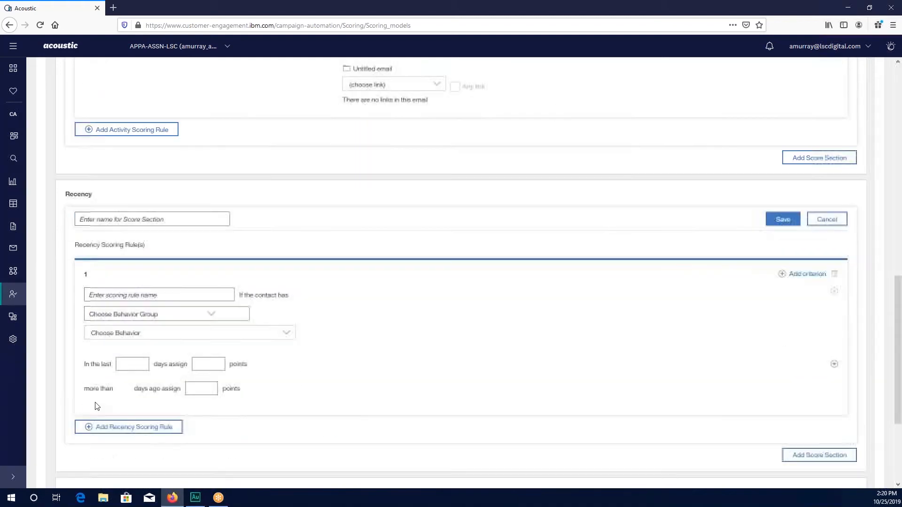
click(132, 359)
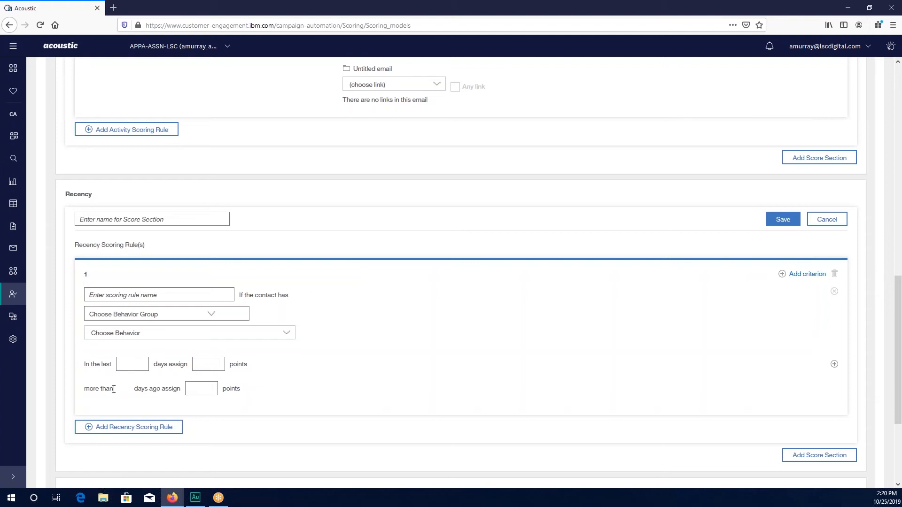
click(202, 386)
scroll(399, 368, down, 1)
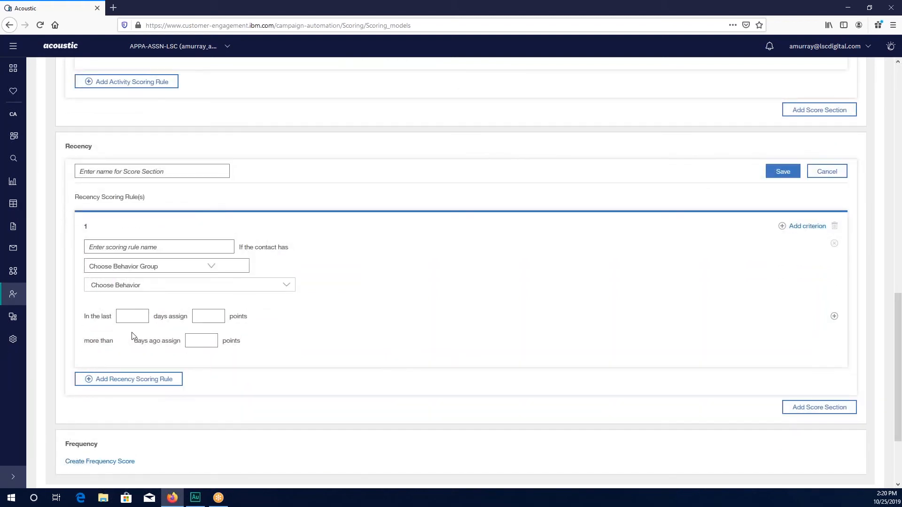
click(132, 316)
scroll(133, 316, down, 2)
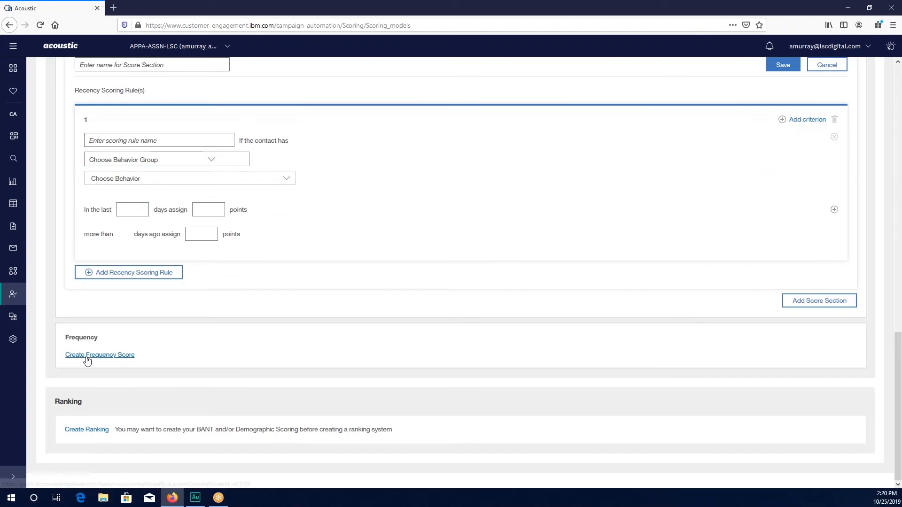
click(87, 355)
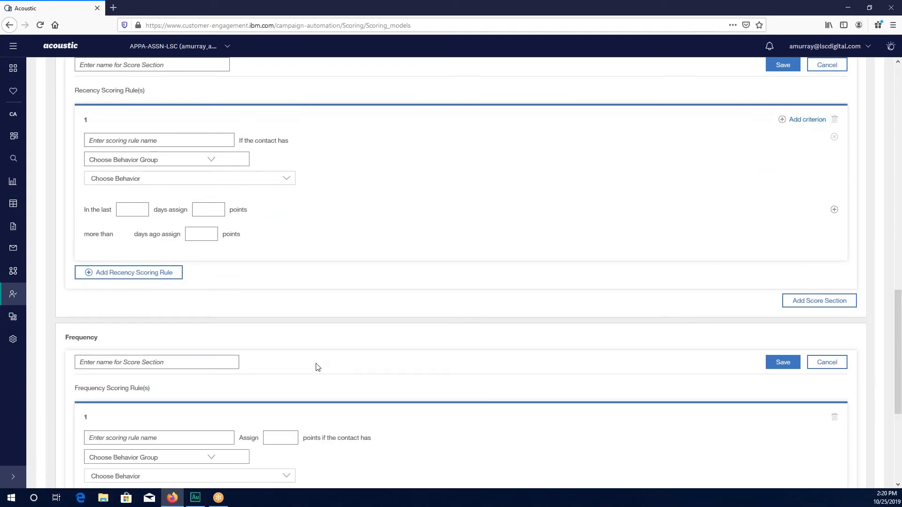
scroll(314, 364, down, 2)
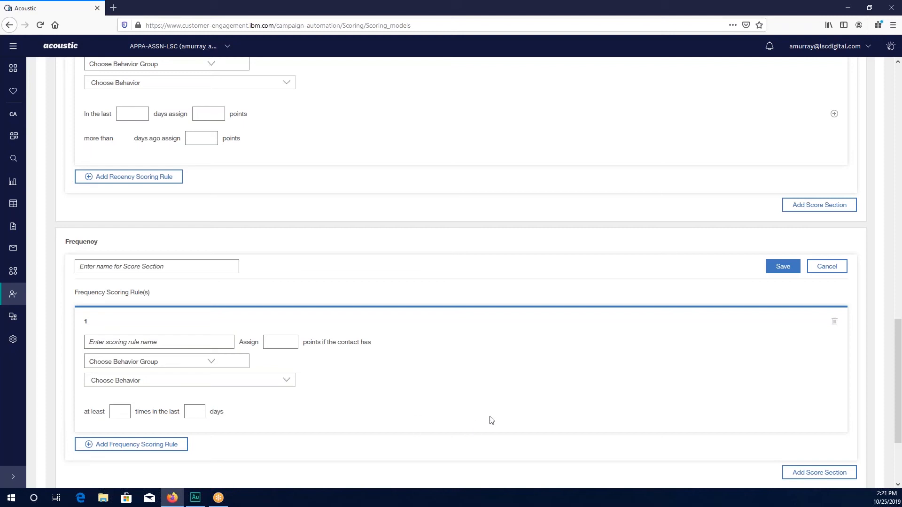
- Review the activity scoring rules and cancel the blank frequency and recency scores
scroll(453, 399, up, 5)
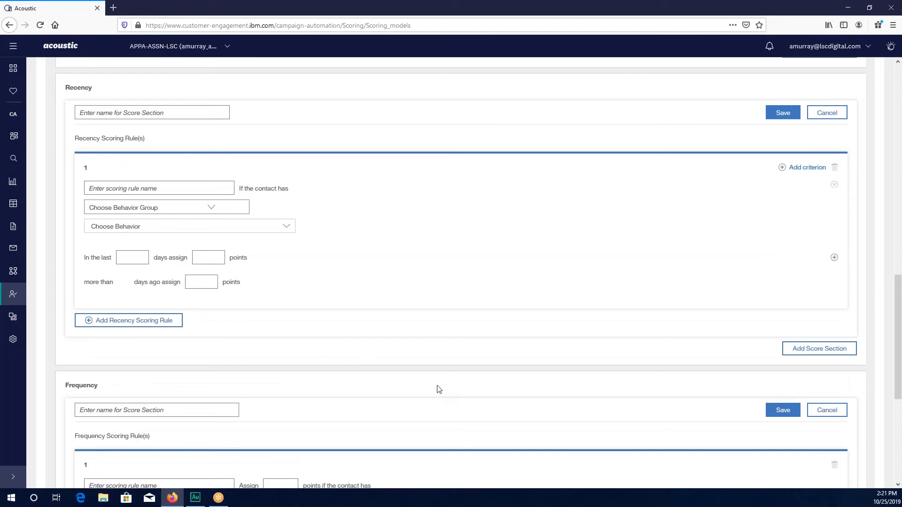
scroll(119, 326, up, 5)
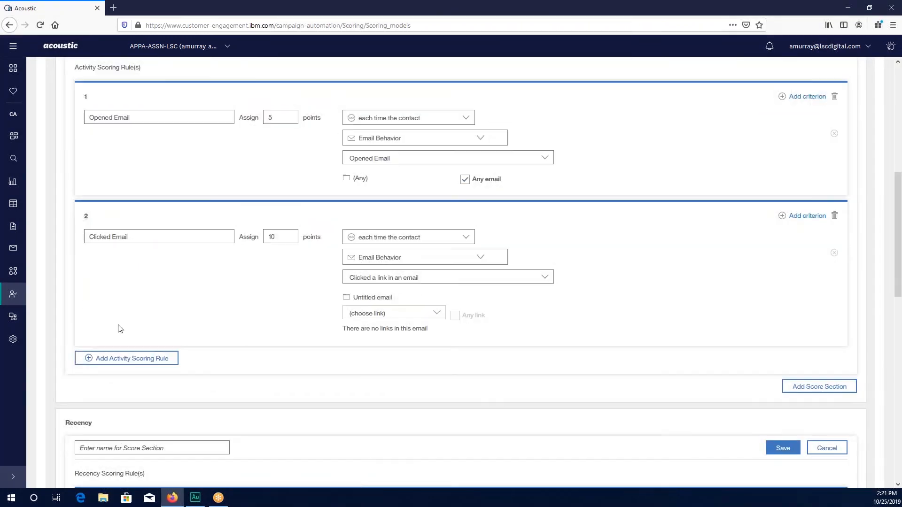
scroll(137, 276, up, 4)
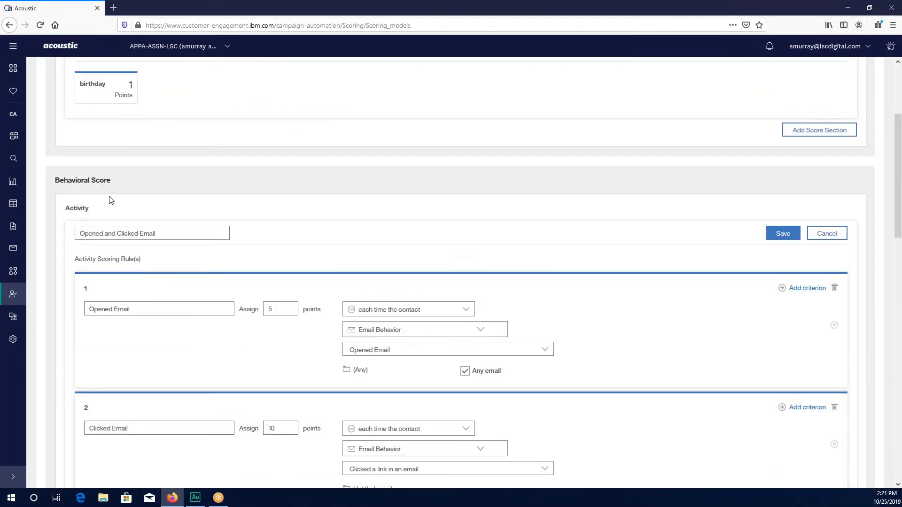
click(106, 233)
scroll(777, 305, down, 3)
scroll(779, 277, down, 8)
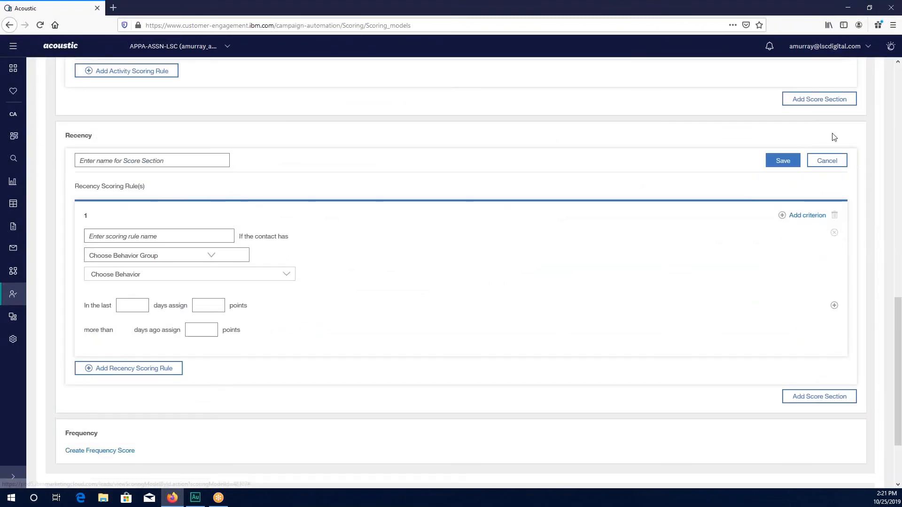
click(823, 163)
- Delete the "Clicked Email" rule and save the "Opened and Clicked Email" activity score
scroll(825, 183, up, 4)
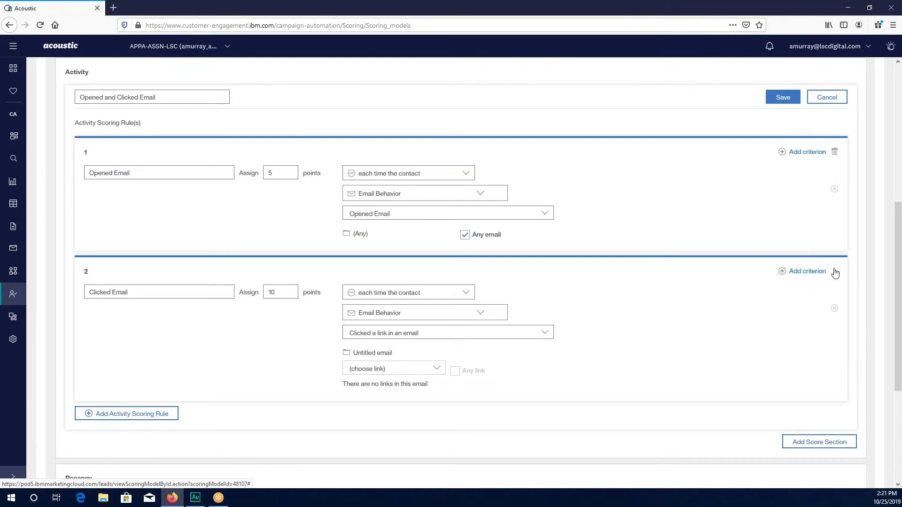
click(835, 271)
scroll(761, 147, up, 2)
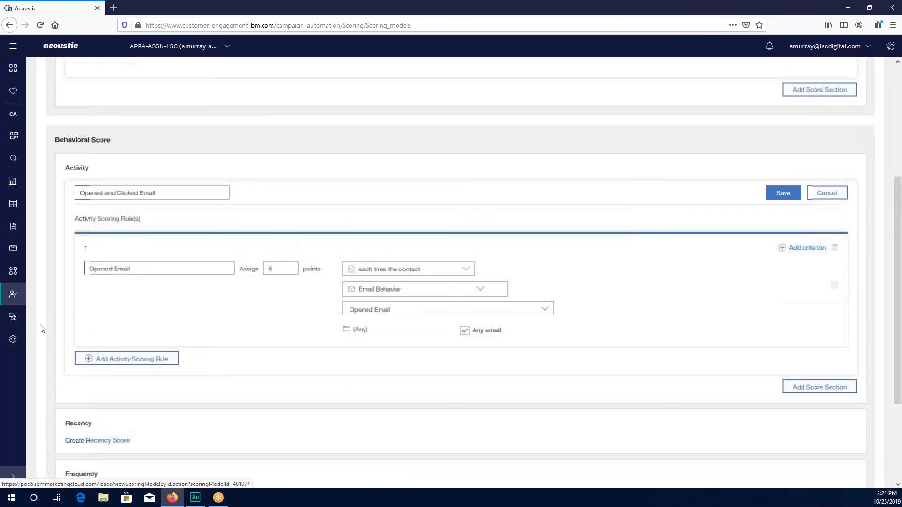
click(778, 193)
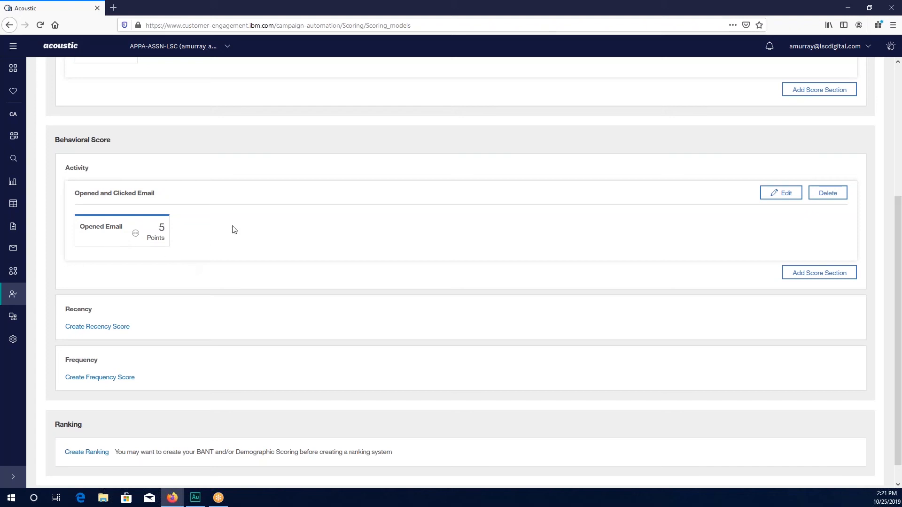
scroll(279, 228, down, 1)
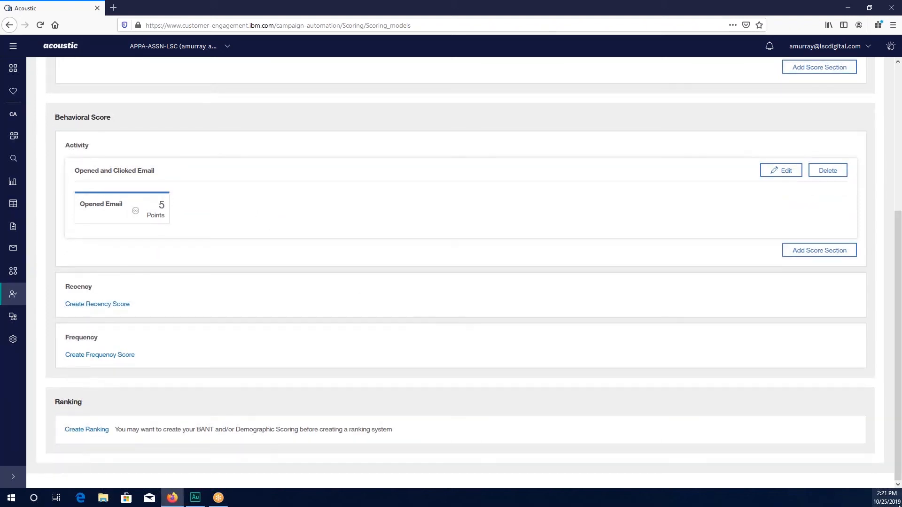
scroll(561, 243, up, 5)
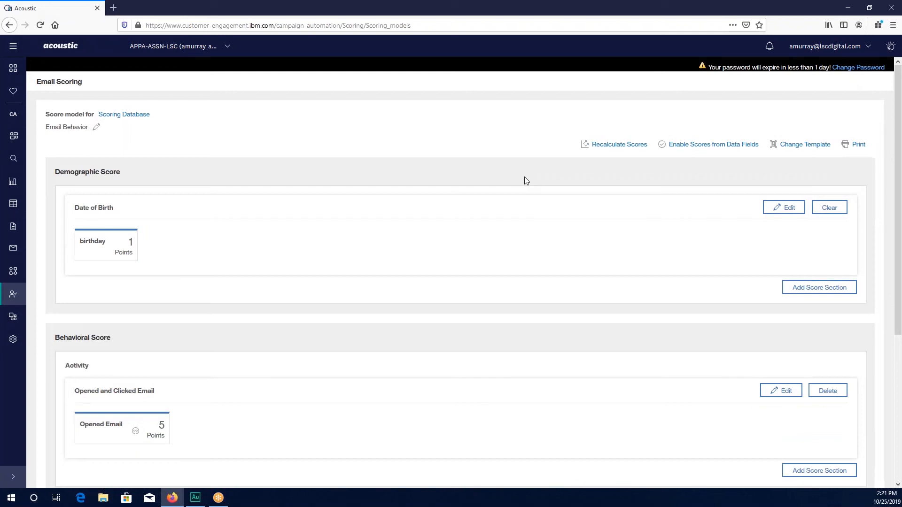
scroll(525, 177, down, 5)
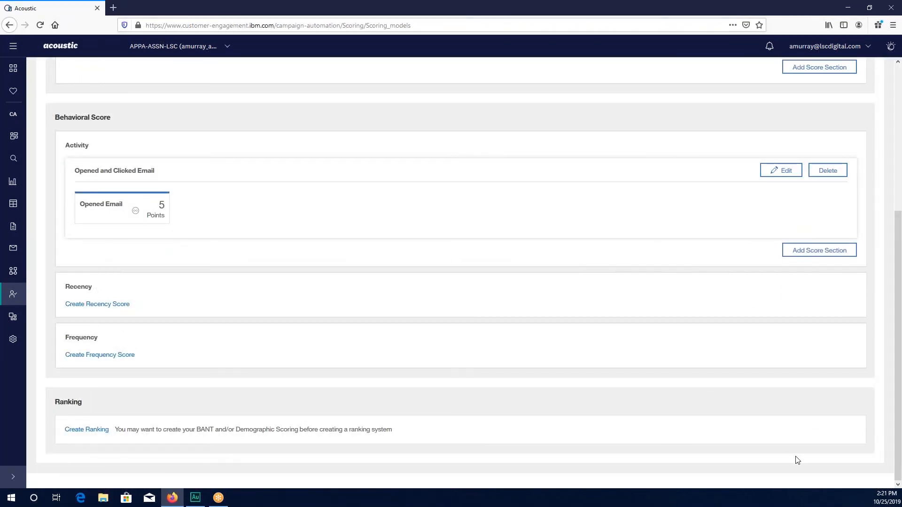
scroll(629, 415, up, 3)
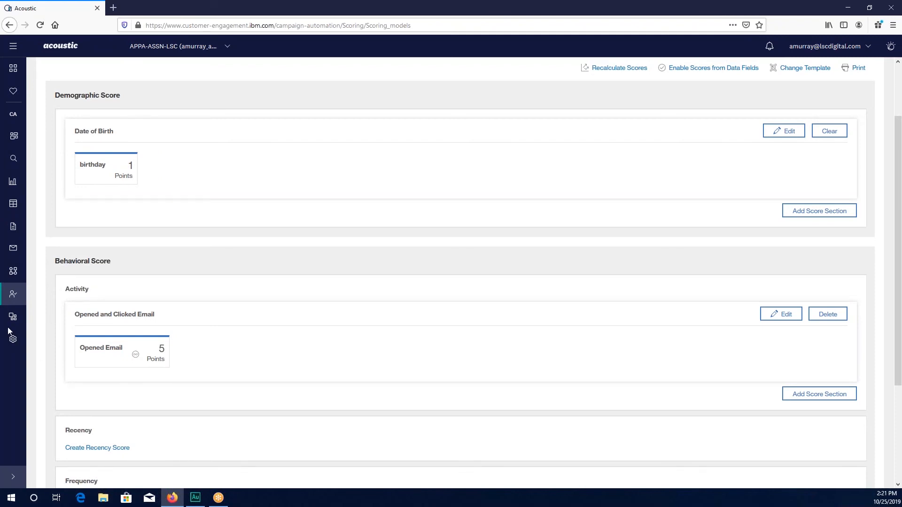
- Switch to the LSC Salesforce organization and view the scoring model for the LSC-Salesforce database
click(228, 47)
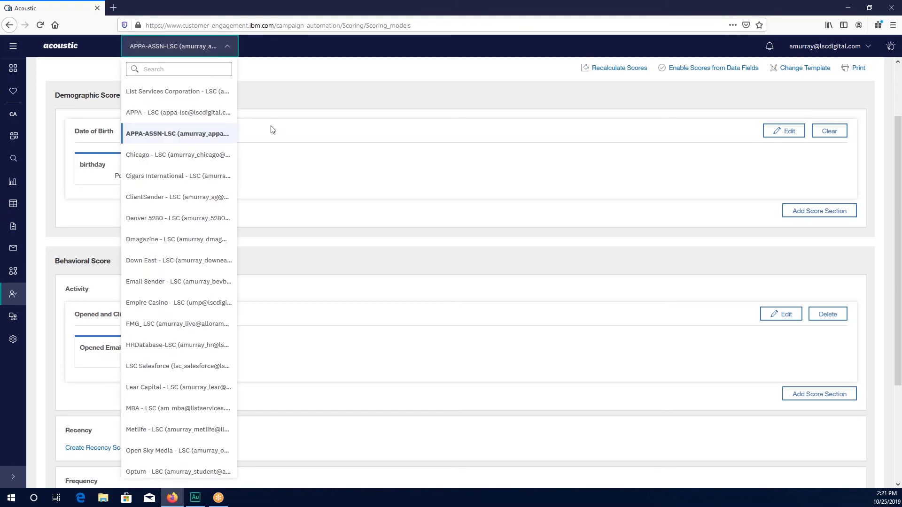
click(150, 370)
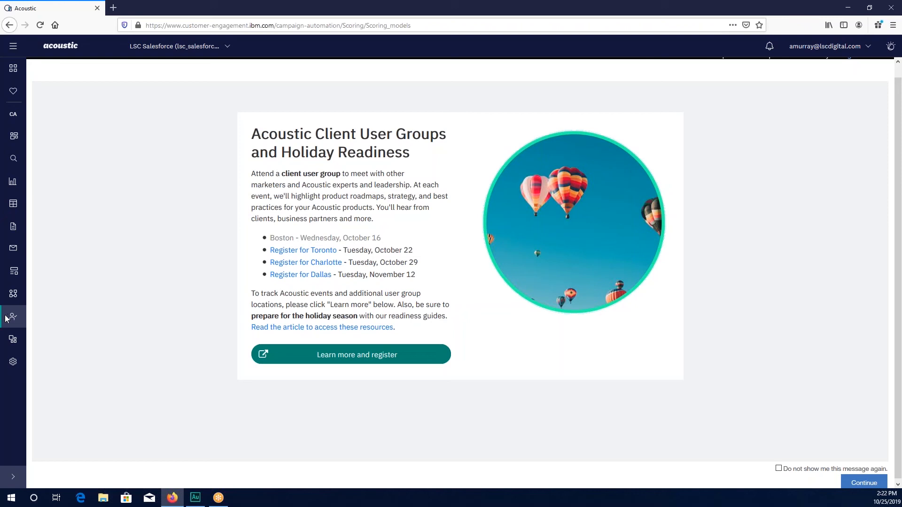
click(12, 318)
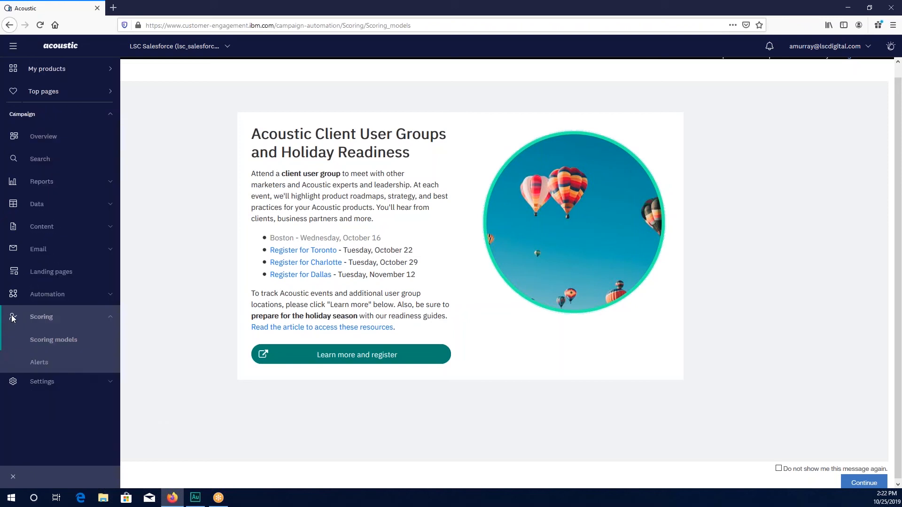
click(52, 340)
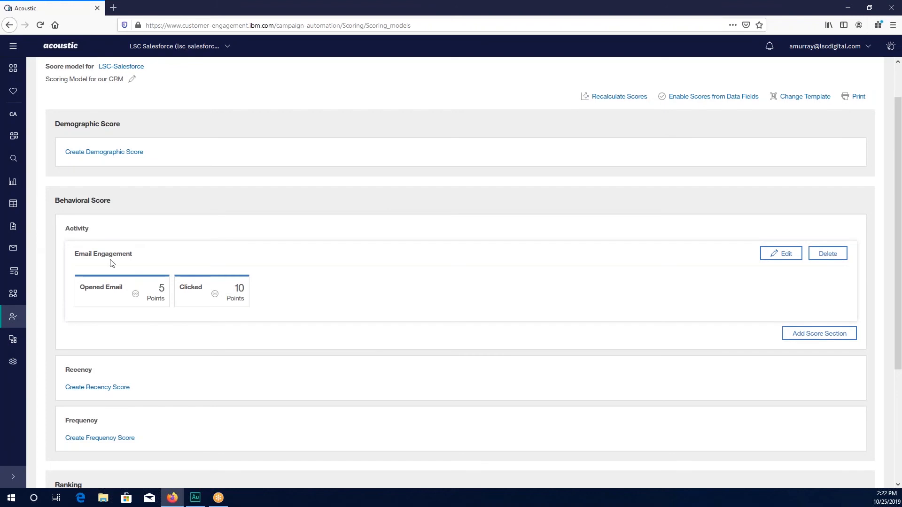
- Open the summary of the LSC-Salesforce database in the shared LSC Databases folder
click(12, 205)
click(40, 228)
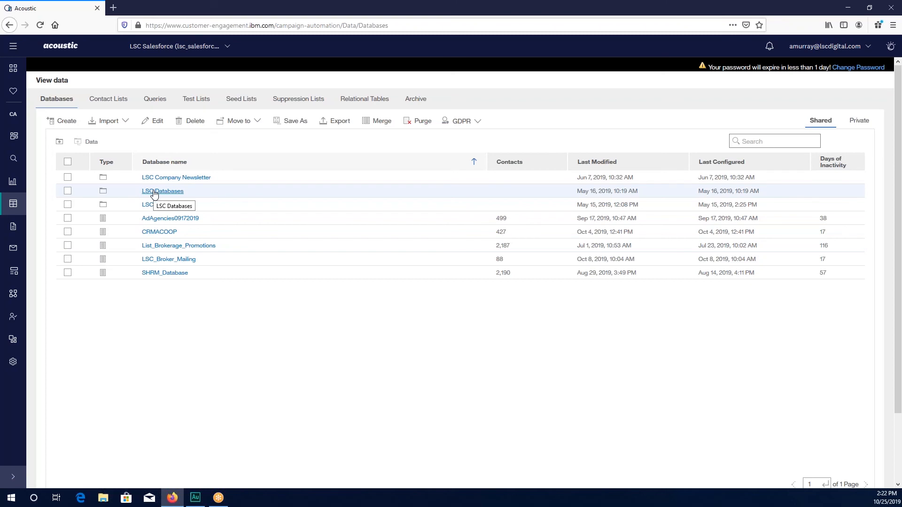
click(154, 192)
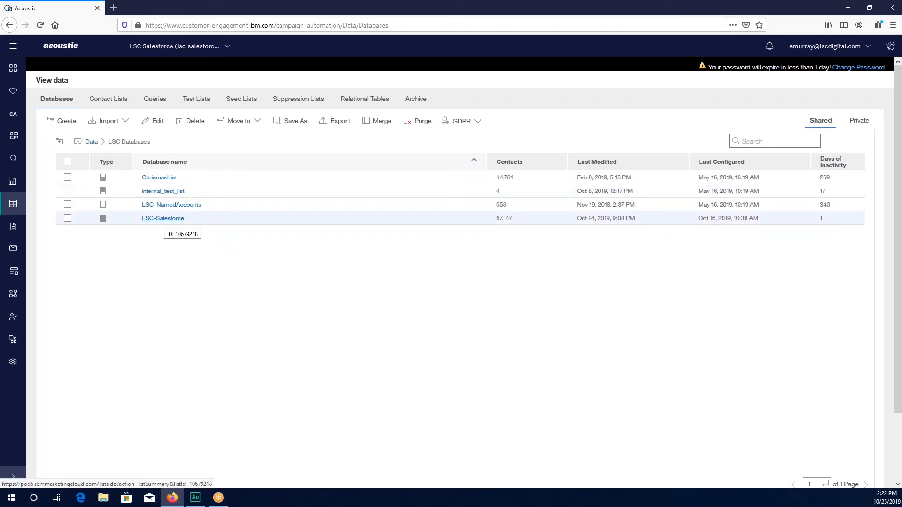
click(164, 220)
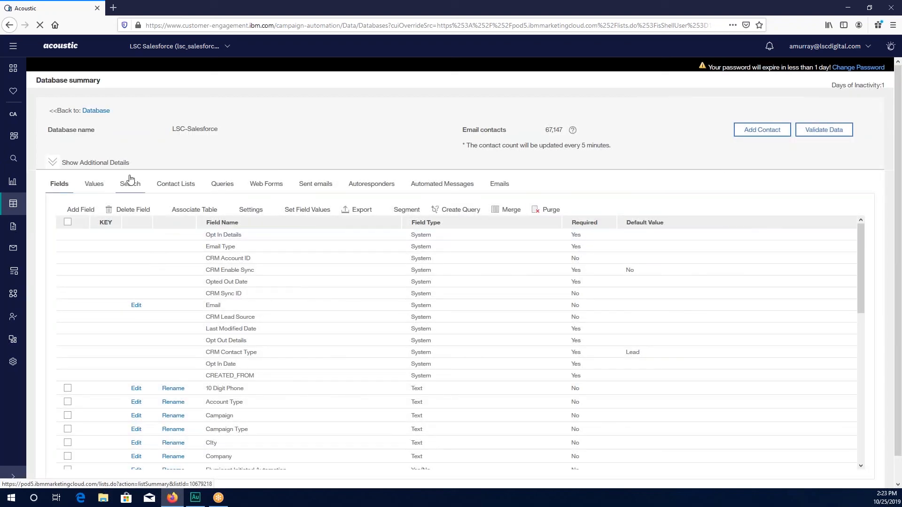
- Open the contact search of the LSC-Salesforce database and look through the searchable fields for the Salesforce behavior, rank and score fields
click(130, 184)
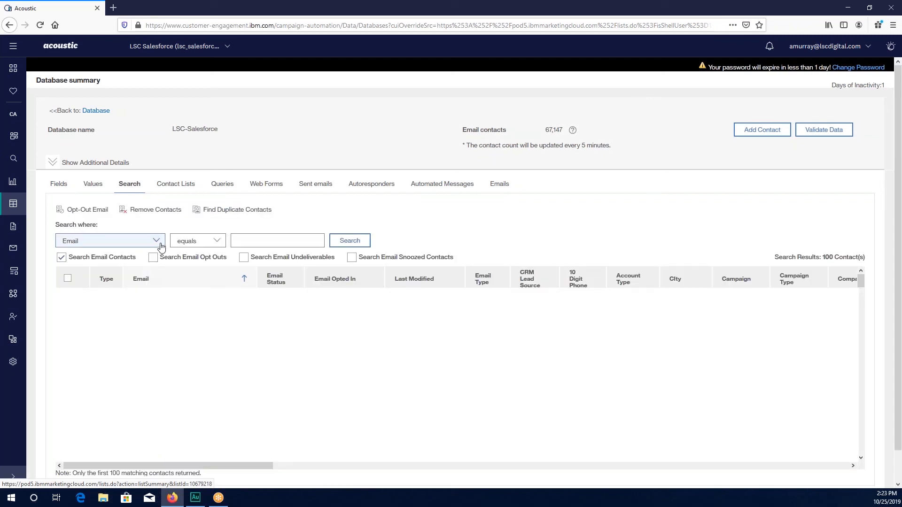
click(157, 242)
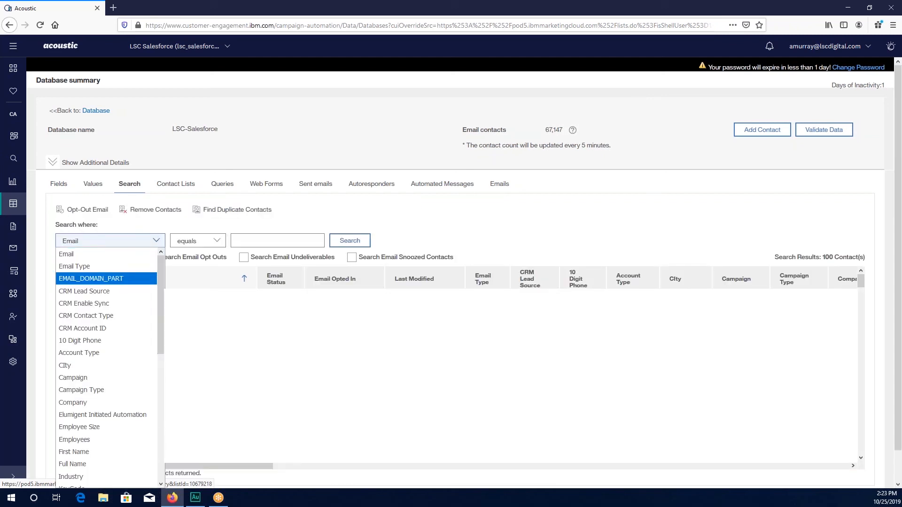
drag(161, 307, 161, 398)
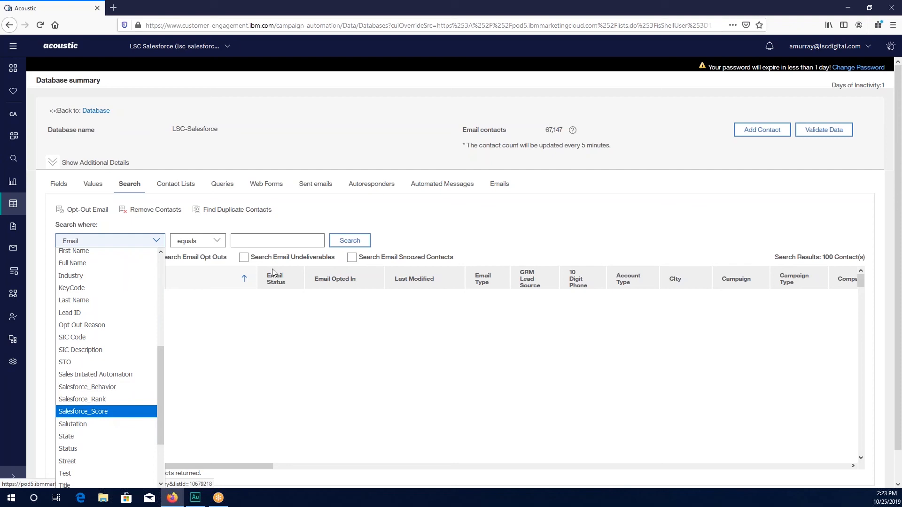
click(302, 204)
- Search the database for email contacts whose Salesforce_Rank is not null
click(158, 241)
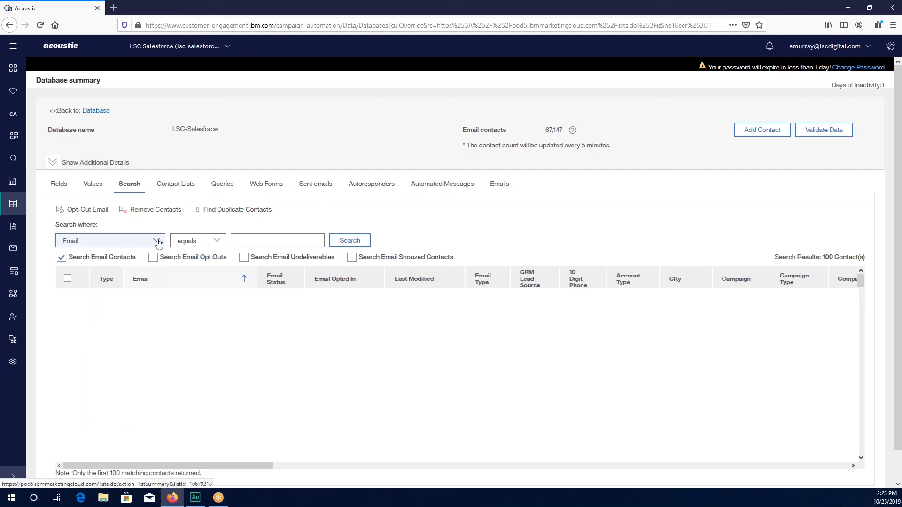
scroll(90, 403, down, 3)
scroll(89, 401, down, 4)
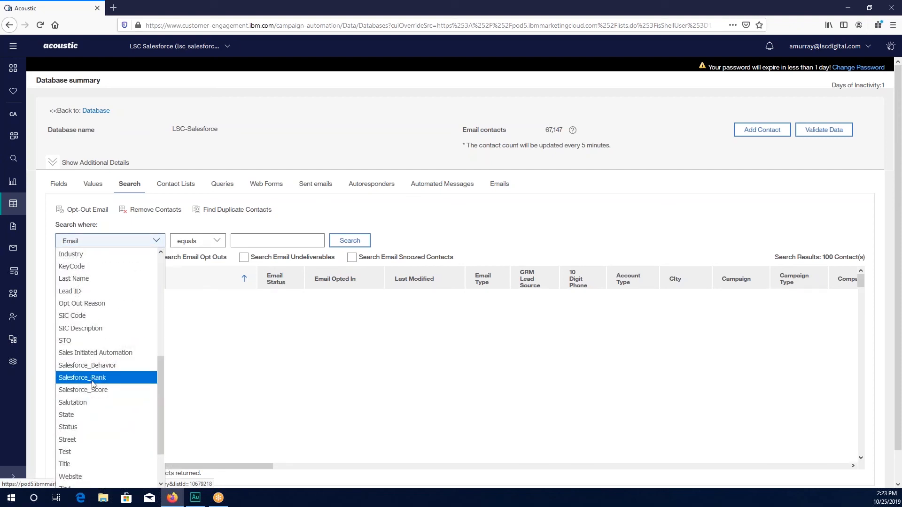
click(94, 378)
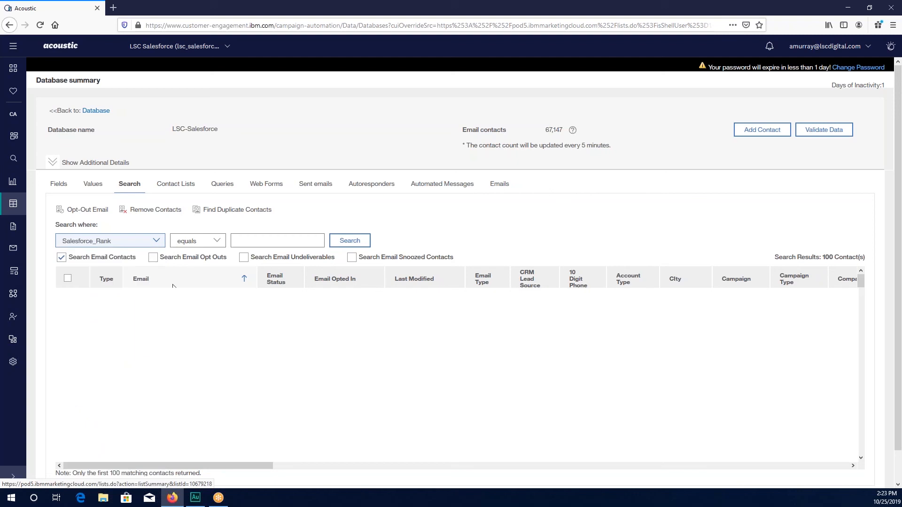
click(216, 240)
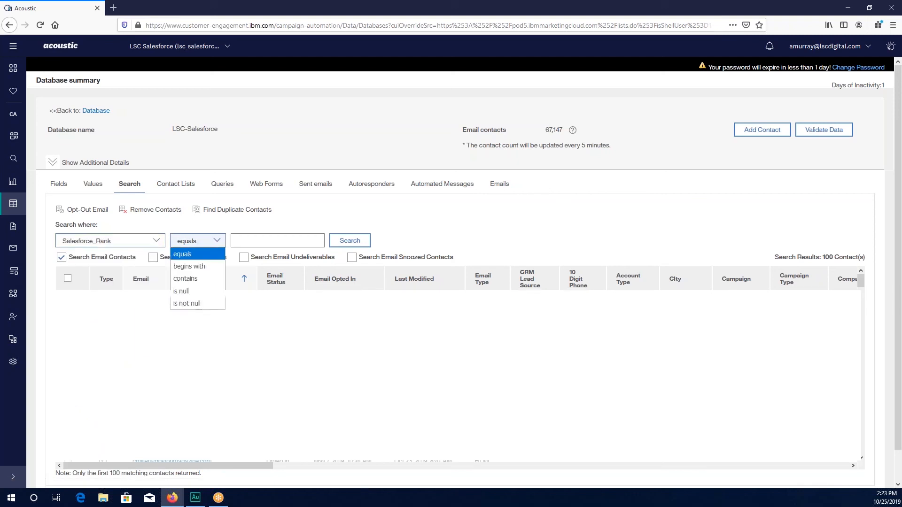
click(205, 298)
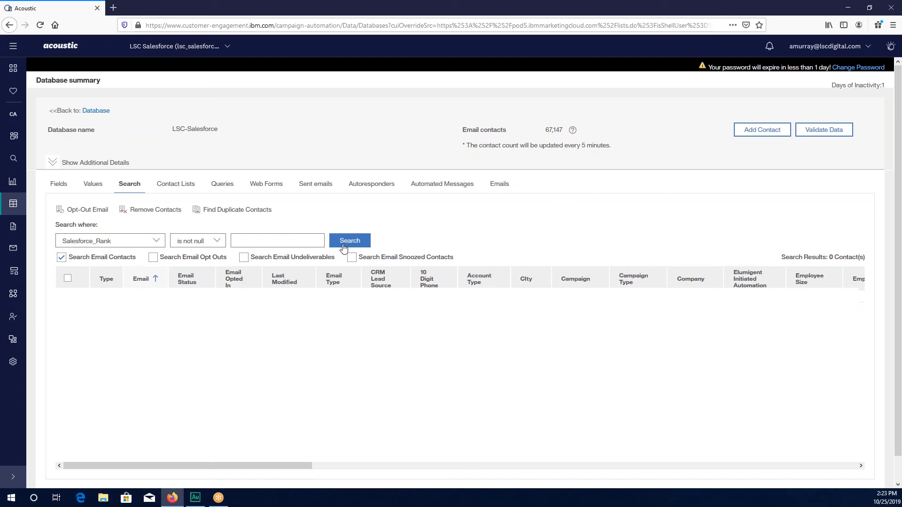
- Search for email contacts whose Salesforce_Behavior is not null and view their Salesforce_Behavior, Salesforce_Rank and Salesforce_Score values
click(156, 240)
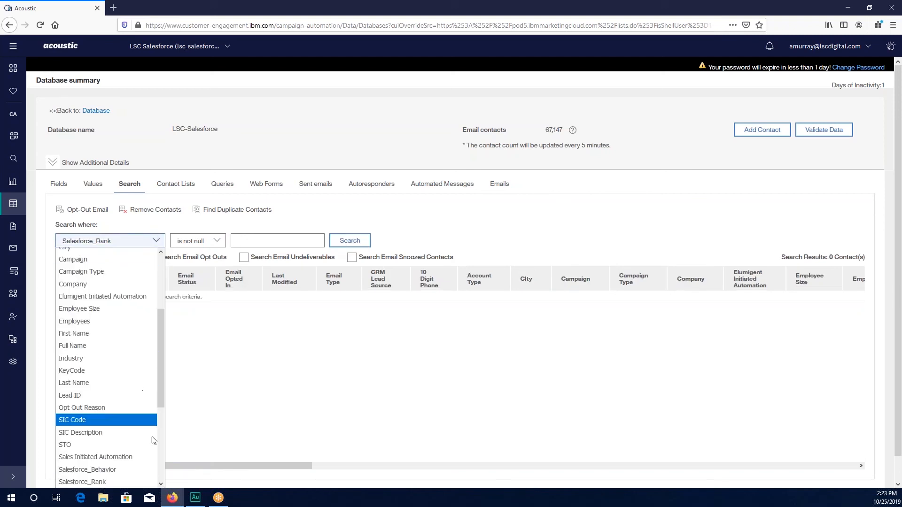
click(118, 470)
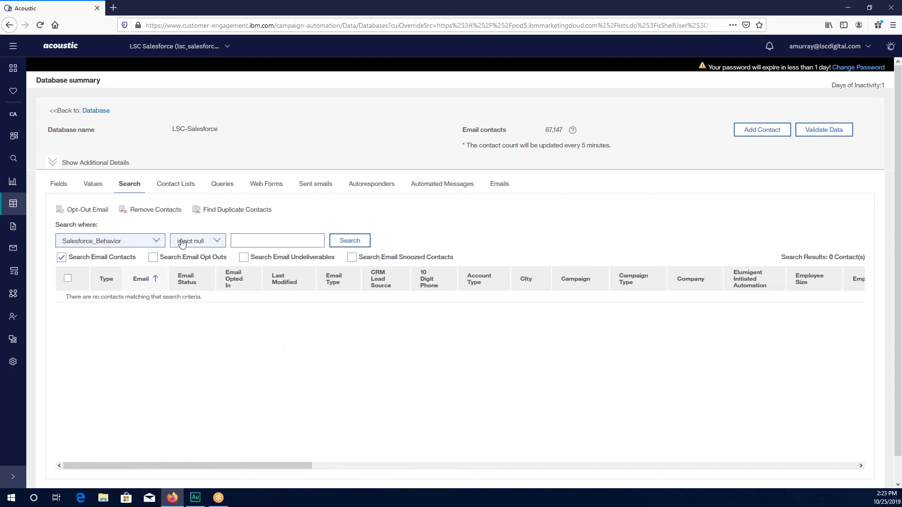
click(346, 247)
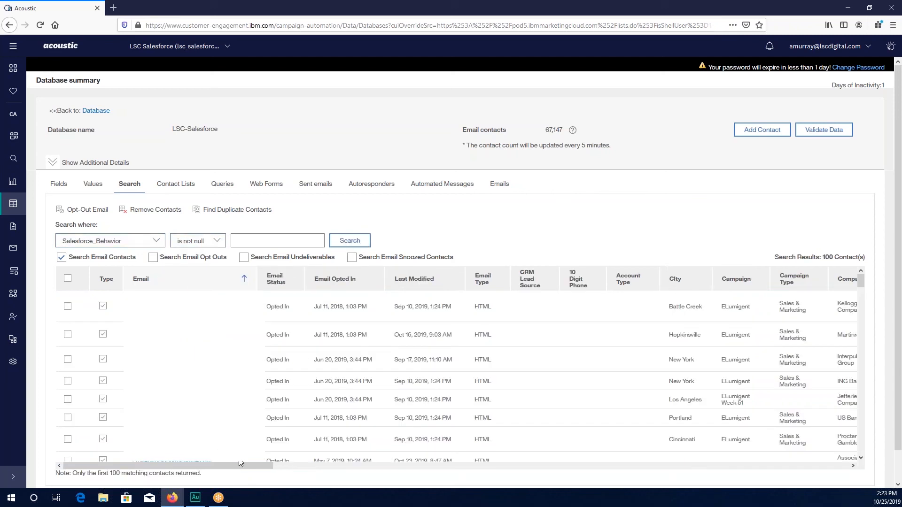
drag(240, 465, 618, 501)
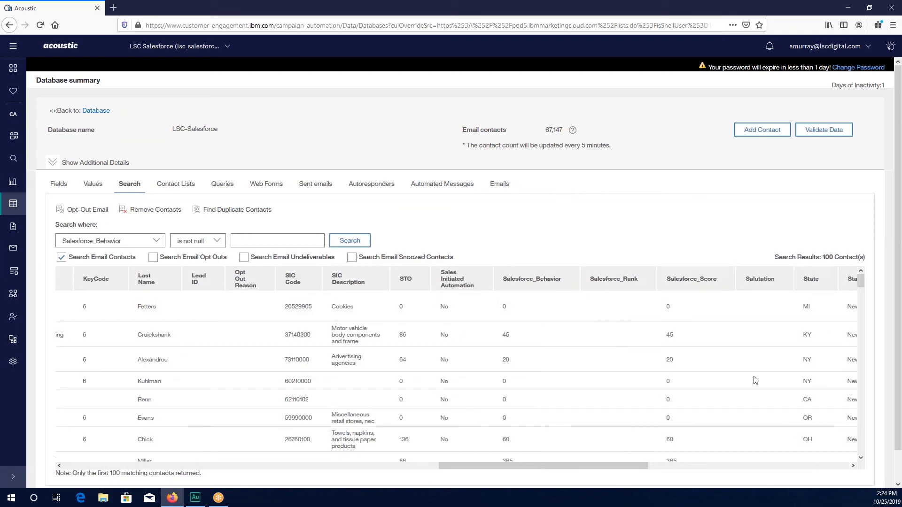